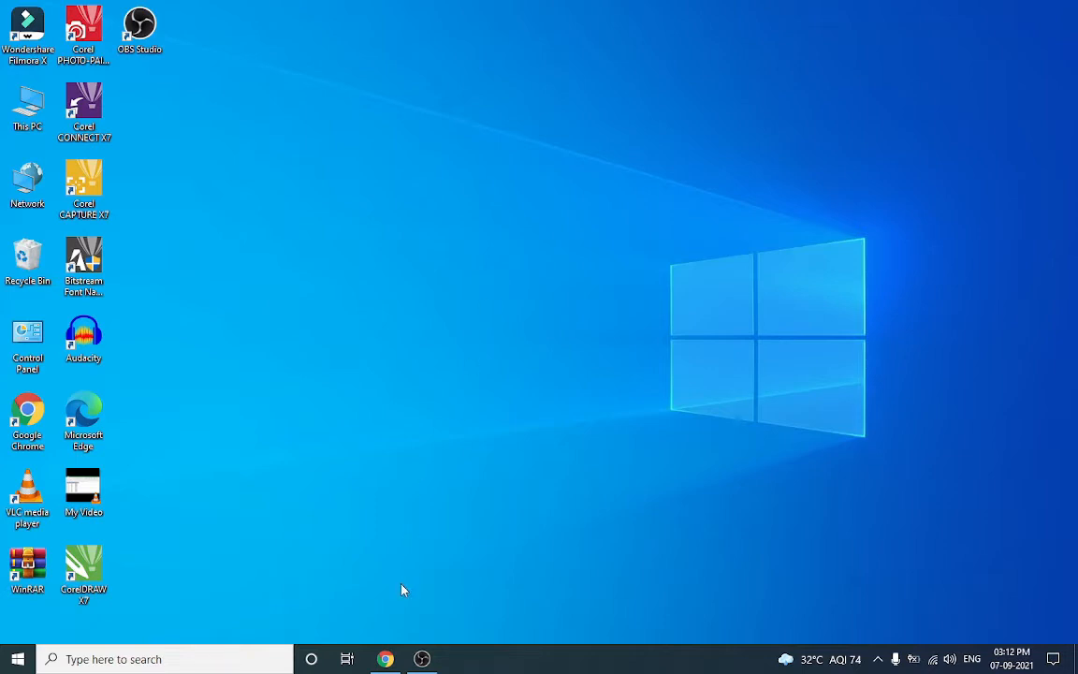
Search for the WordPress download and download WordPress 5.8 from wordpress.org/download
click(386, 659)
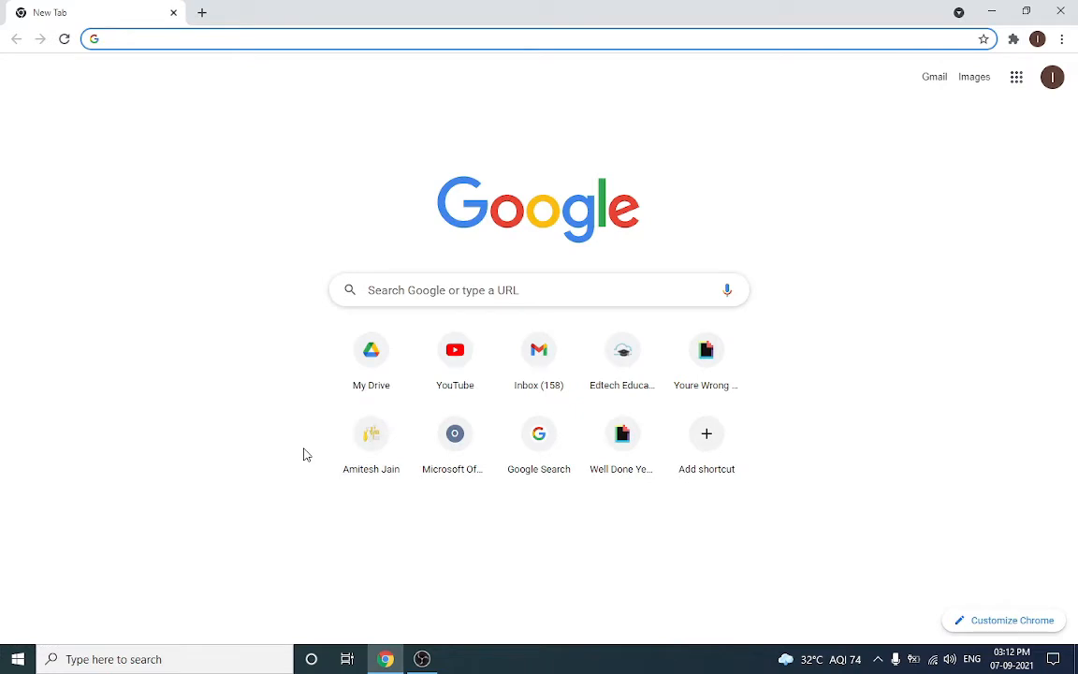
text(dolaod )
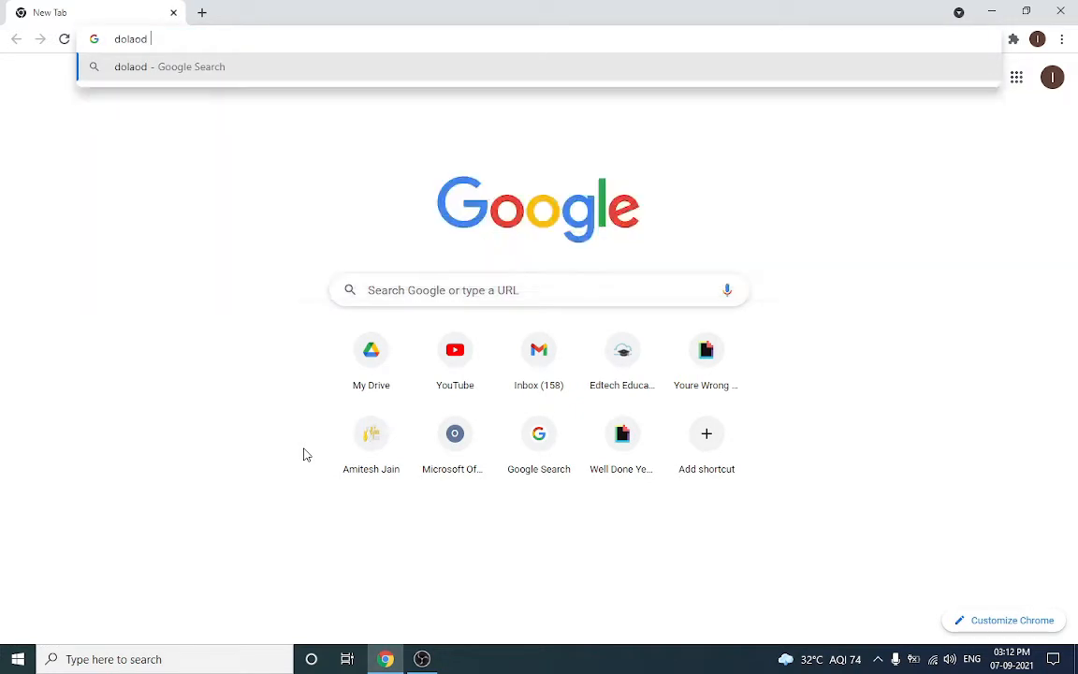
text(wordpress)
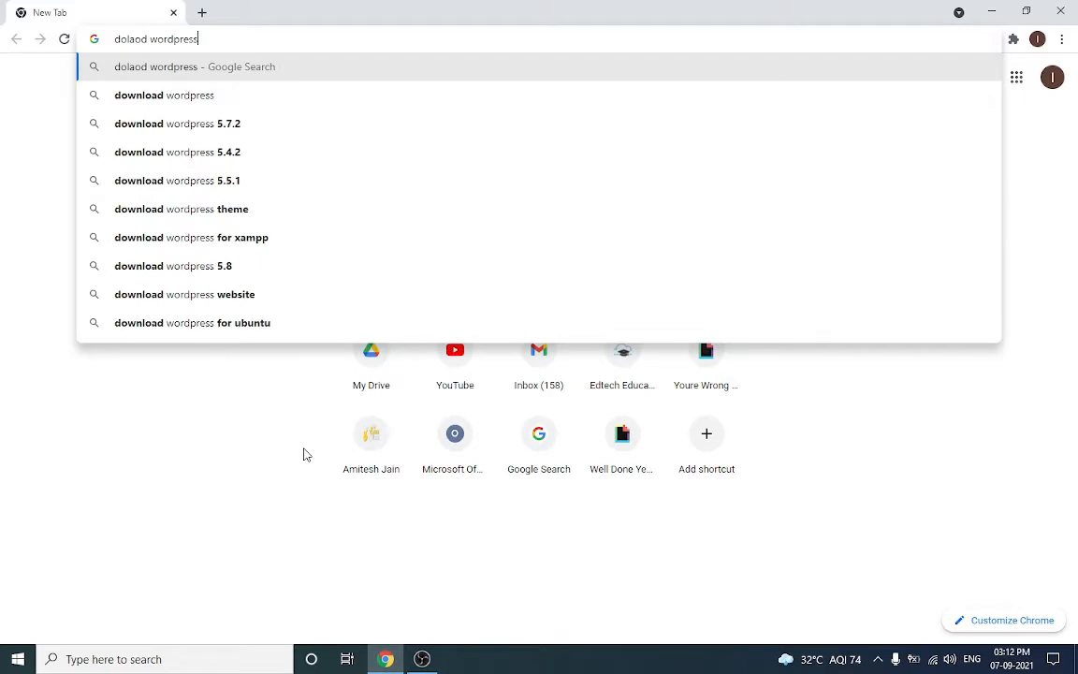
key(Return)
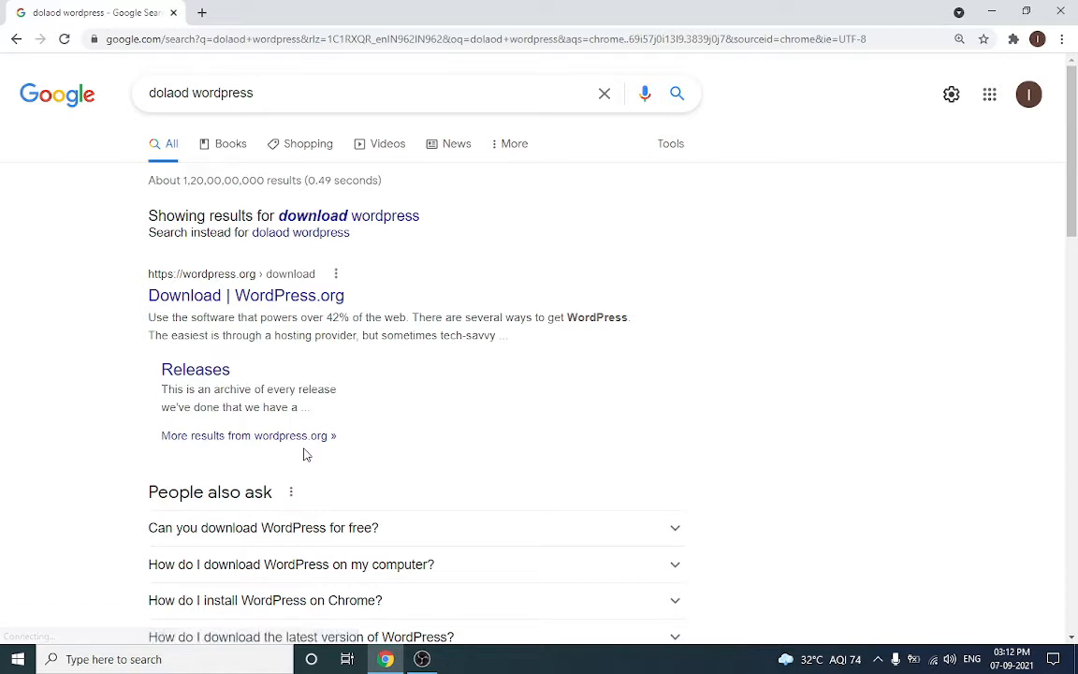
click(255, 301)
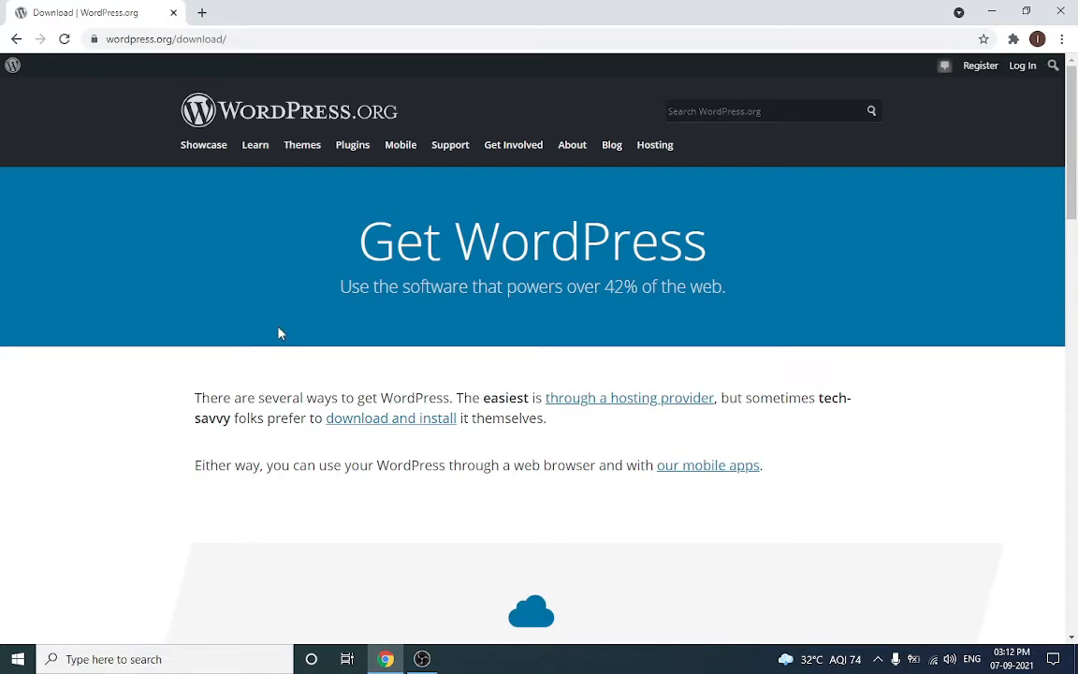
scroll(278, 334, down, 4)
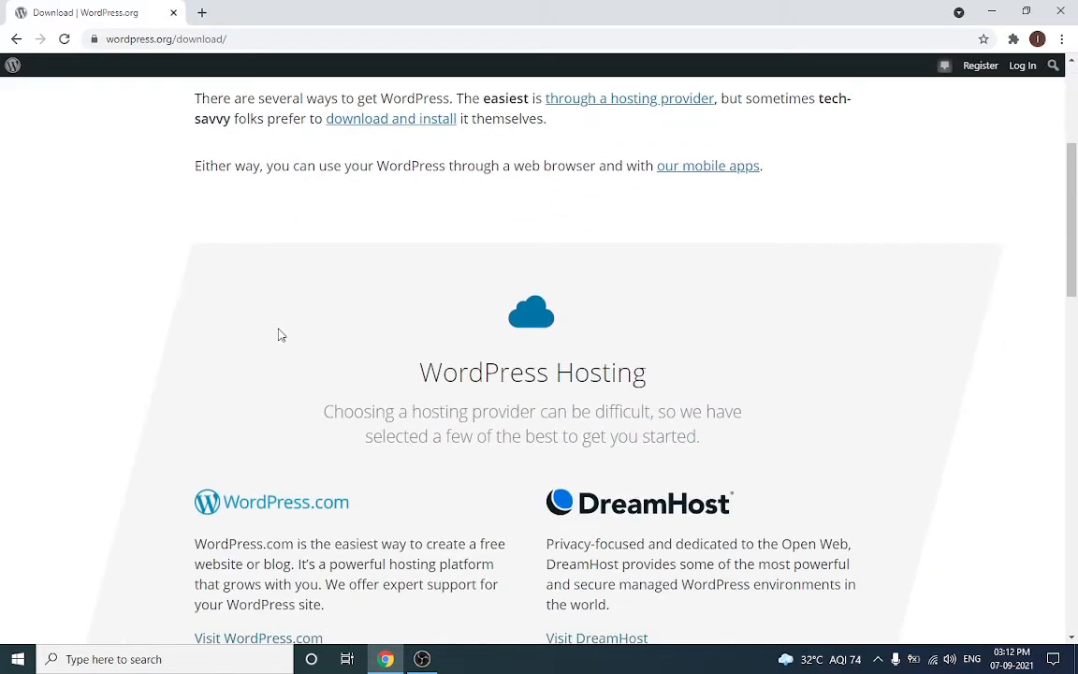
scroll(278, 334, down, 5)
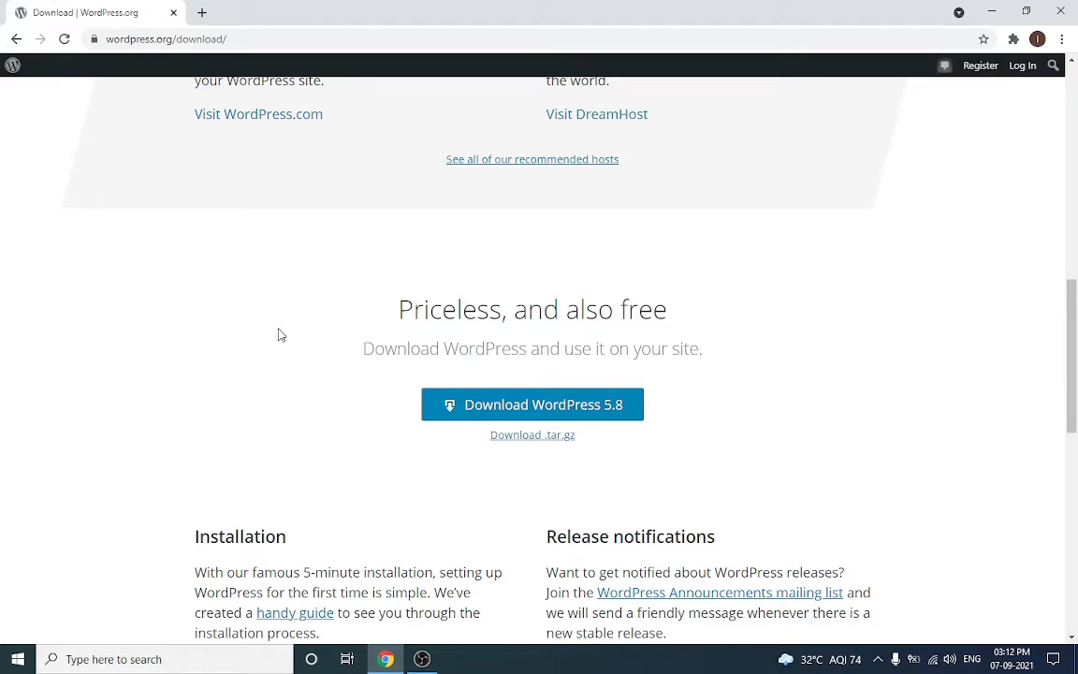
click(451, 406)
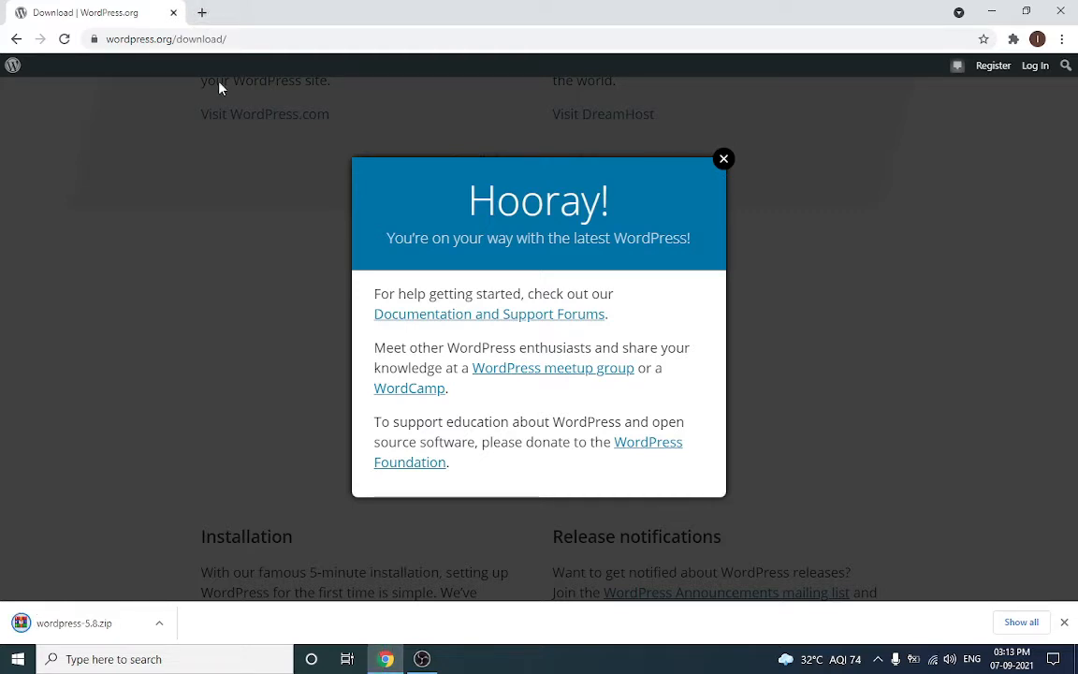
In a new tab, search for the XAMPP download and open the Apache Friends download page
click(201, 13)
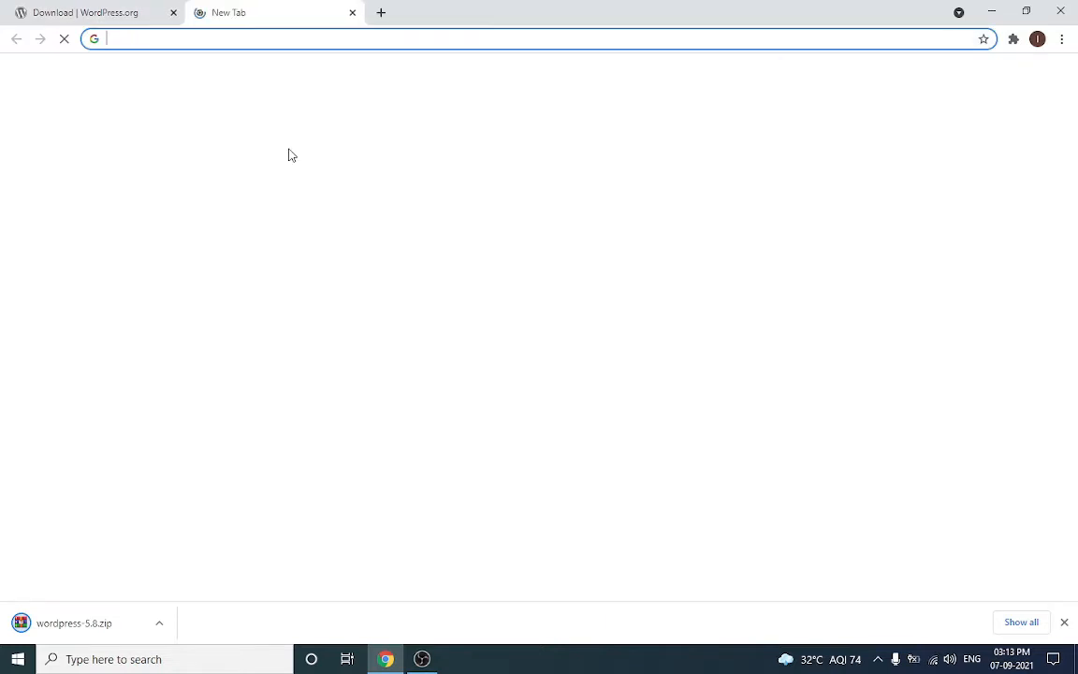
text(dowlaod)
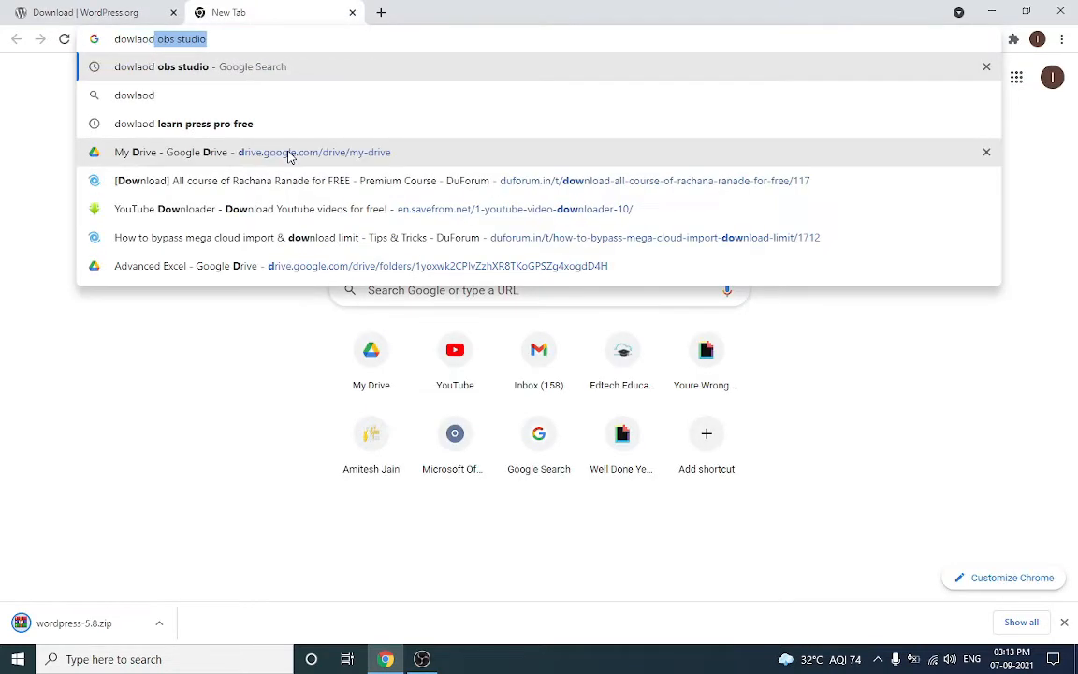
text( xamp)
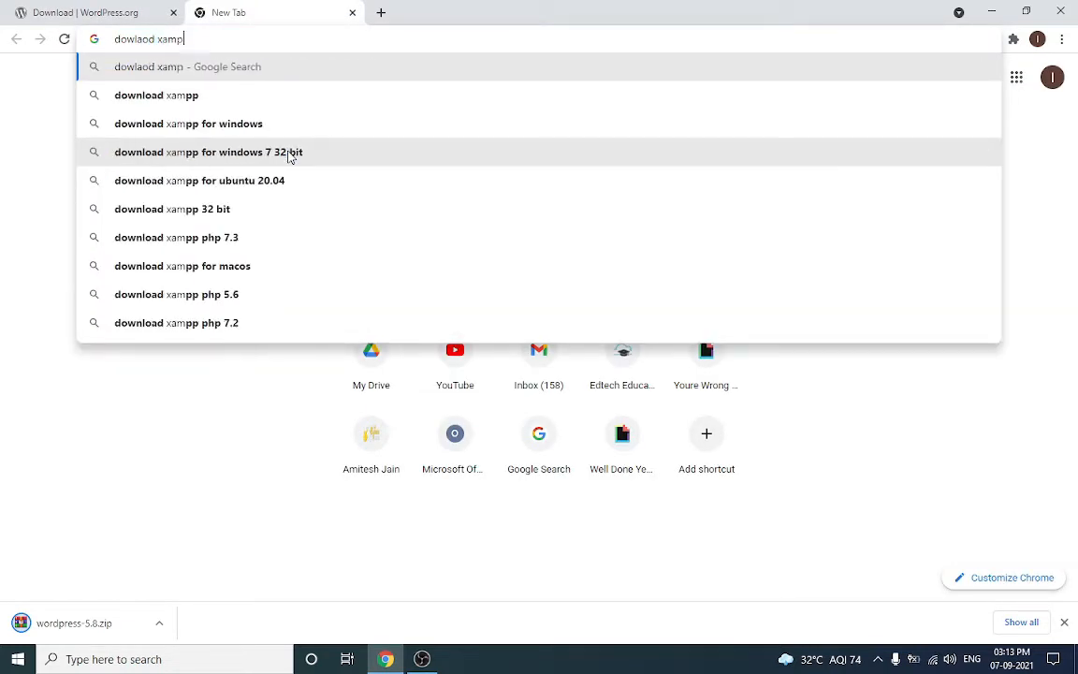
text(p)
key(Return)
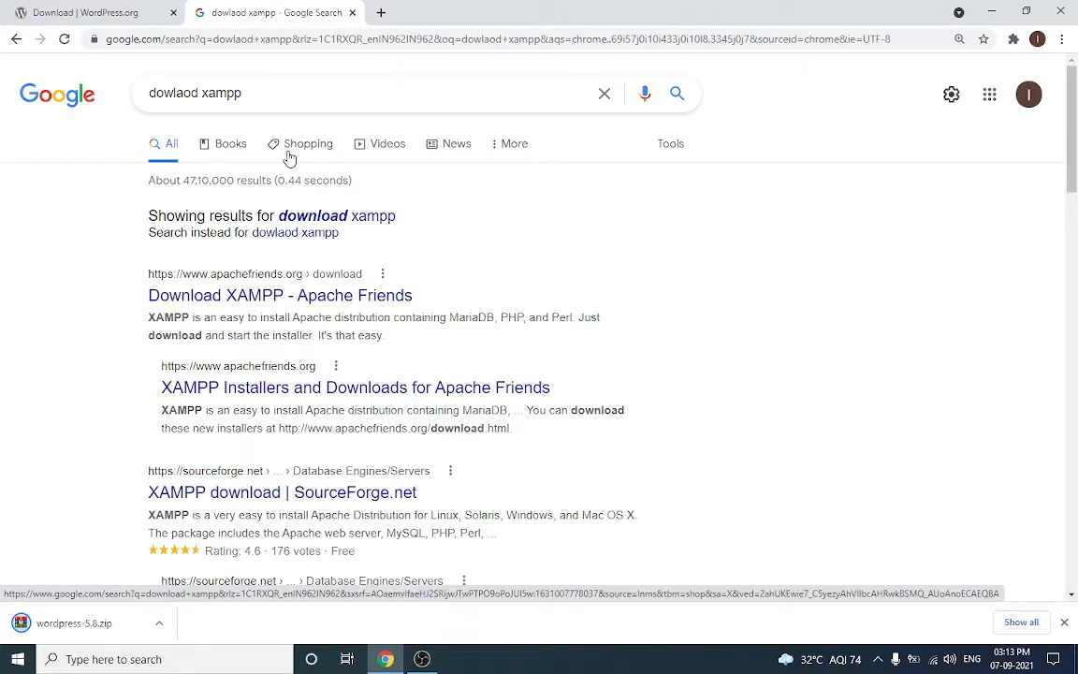
click(290, 159)
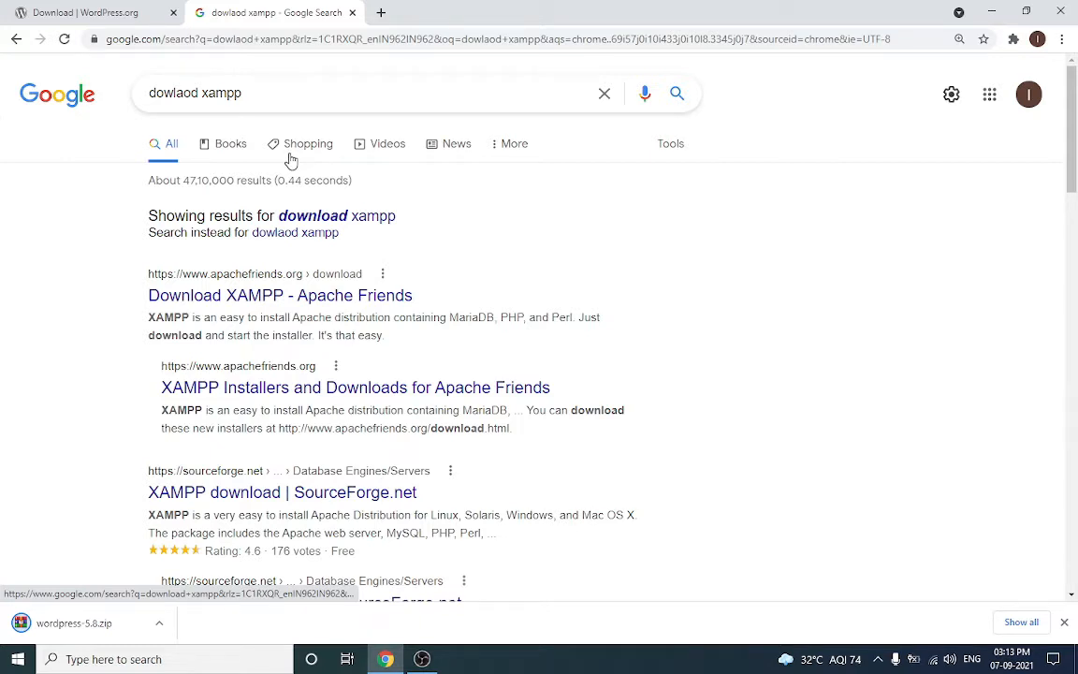
click(268, 294)
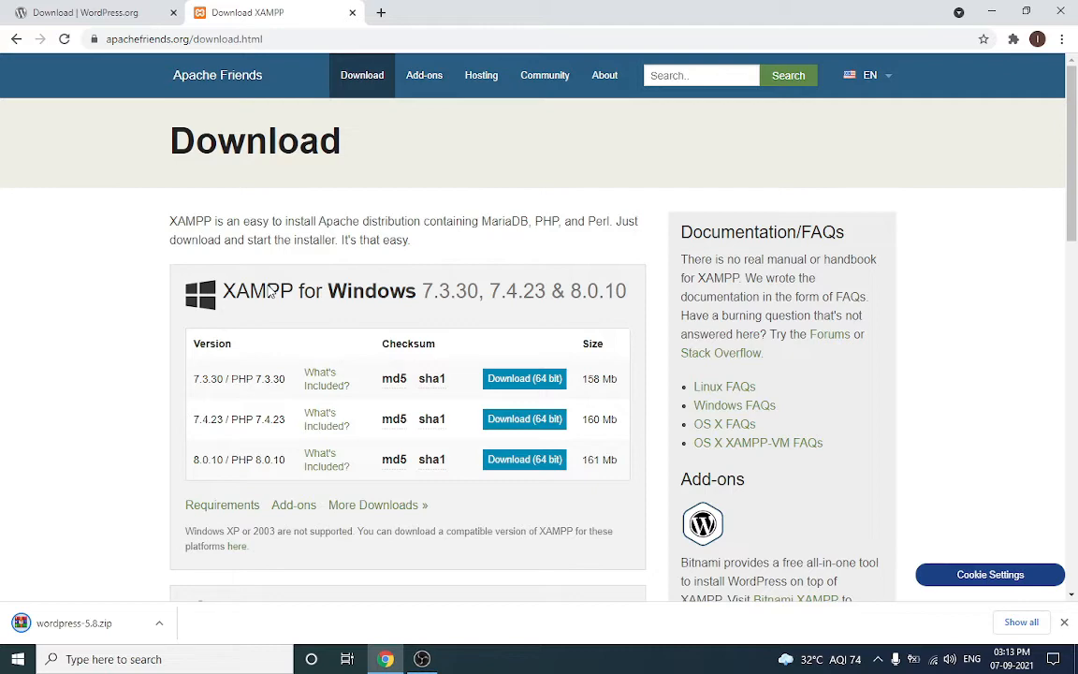
Download the 64-bit XAMPP 7.3.30 installer for Windows
scroll(429, 344, down, 3)
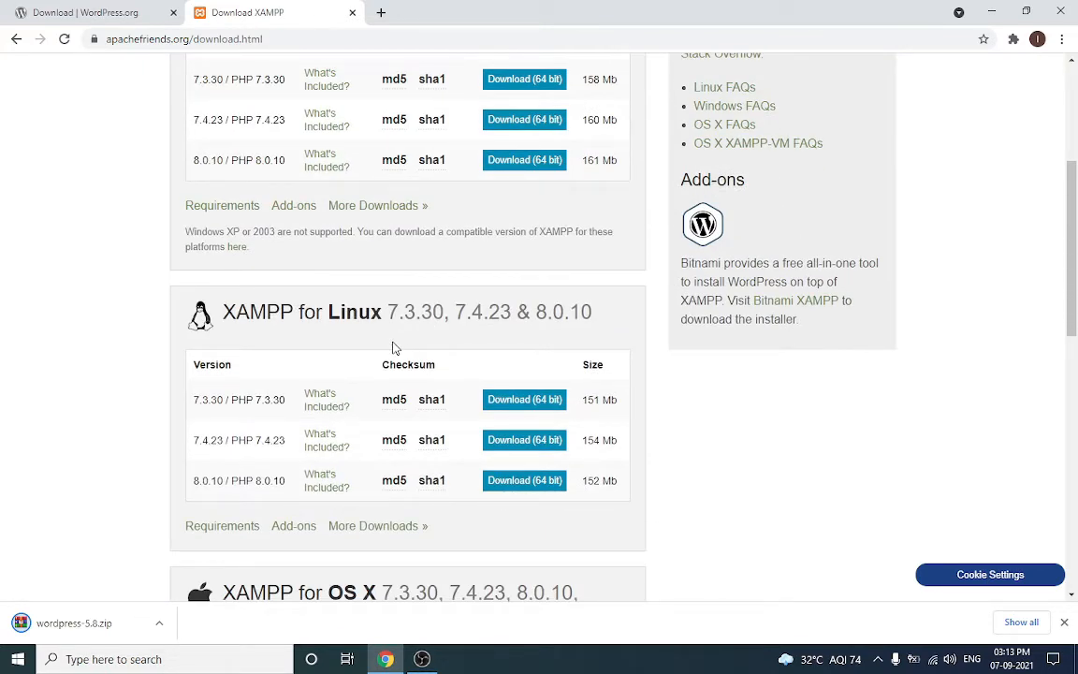
scroll(402, 375, down, 2)
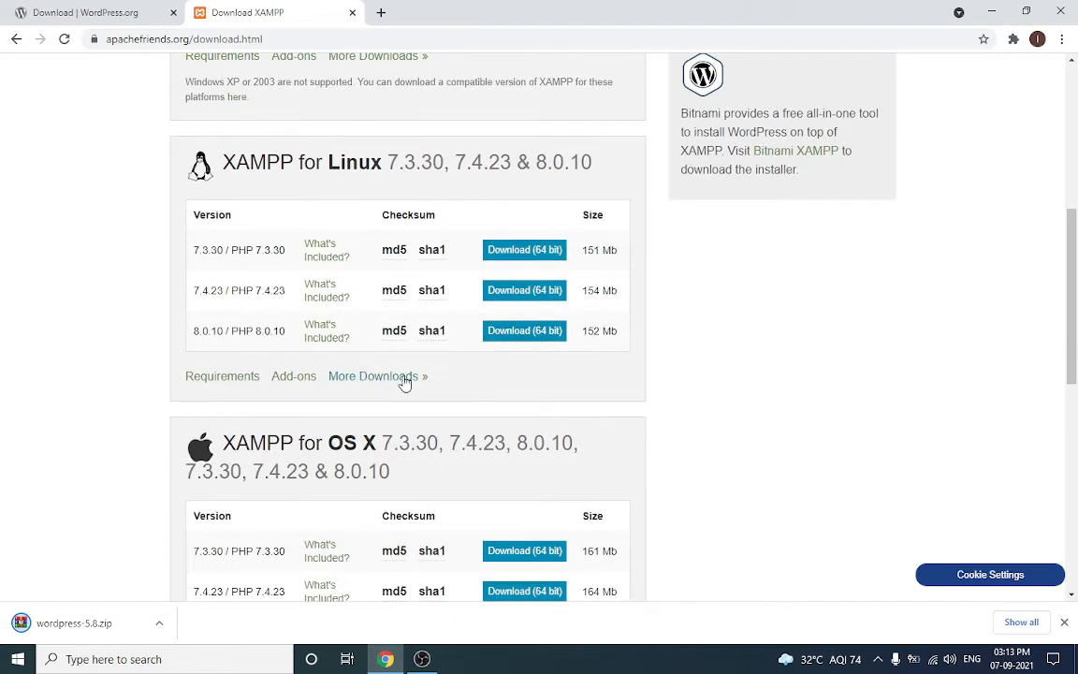
scroll(405, 380, down, 2)
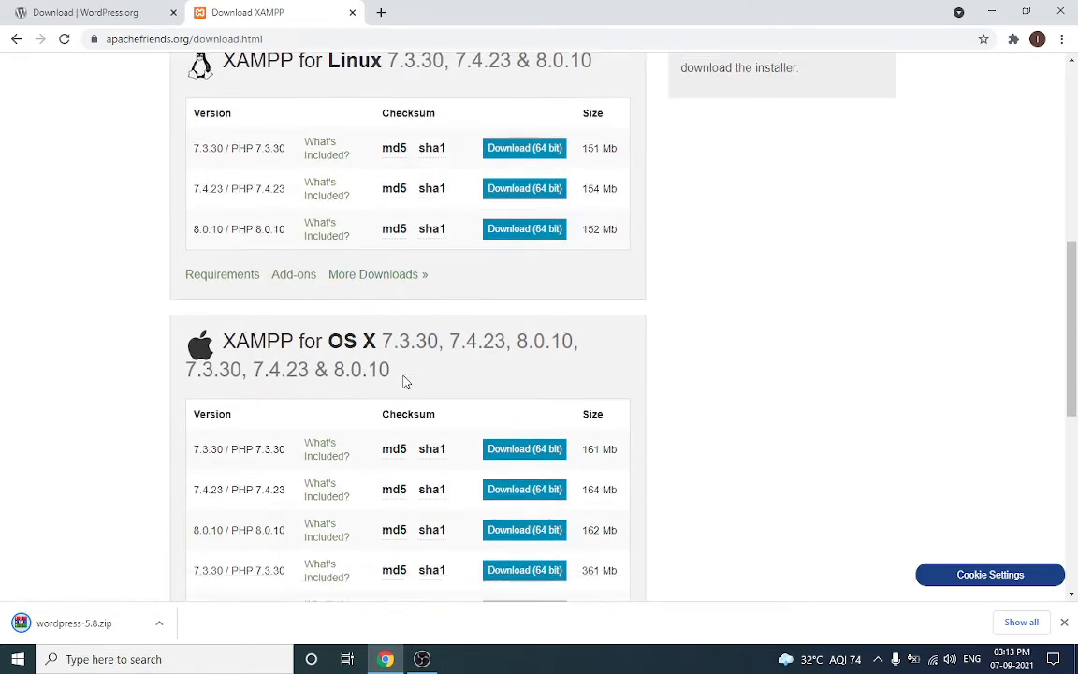
scroll(477, 393, up, 8)
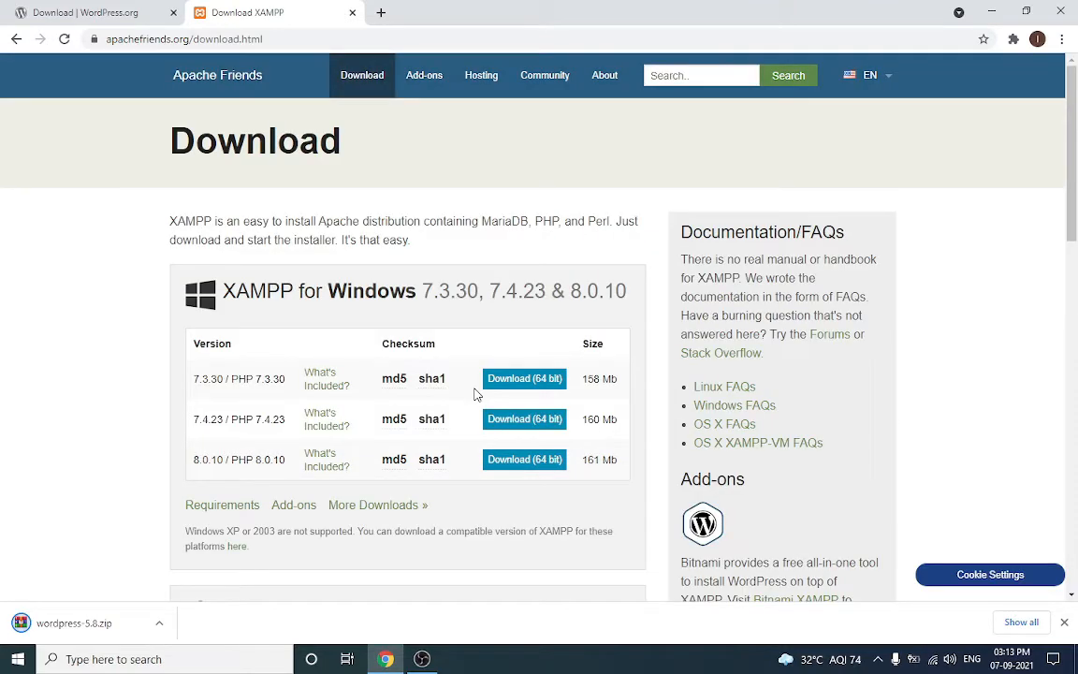
click(493, 384)
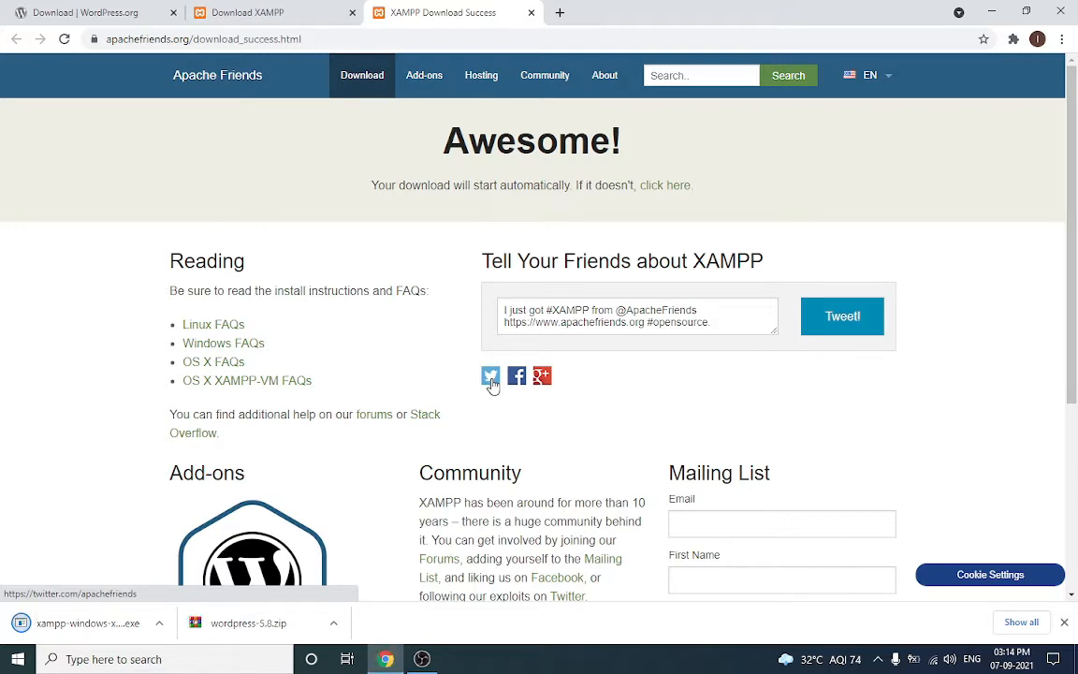
Run the XAMPP installer with all components, C:\xampp as the folder and English as the language
click(99, 637)
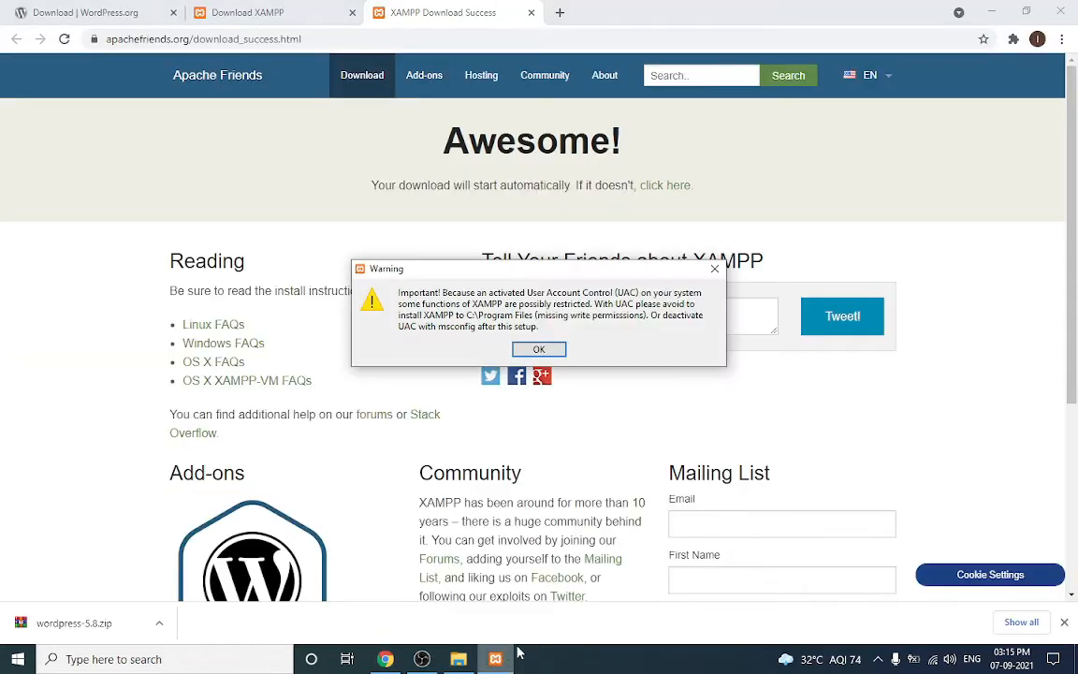
click(539, 349)
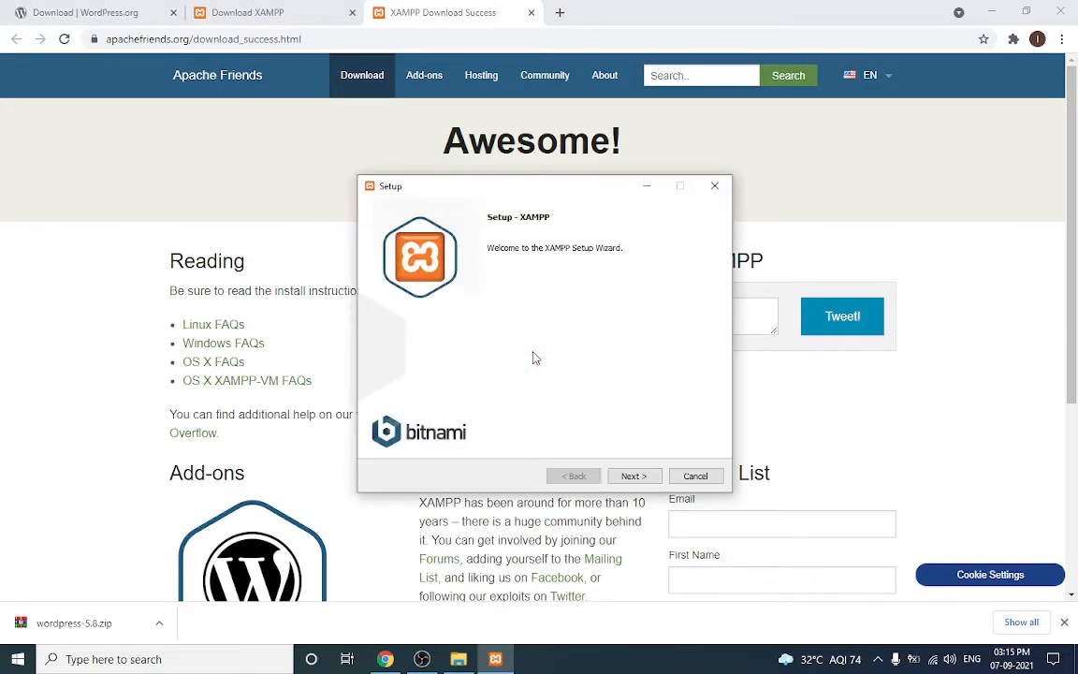
click(624, 475)
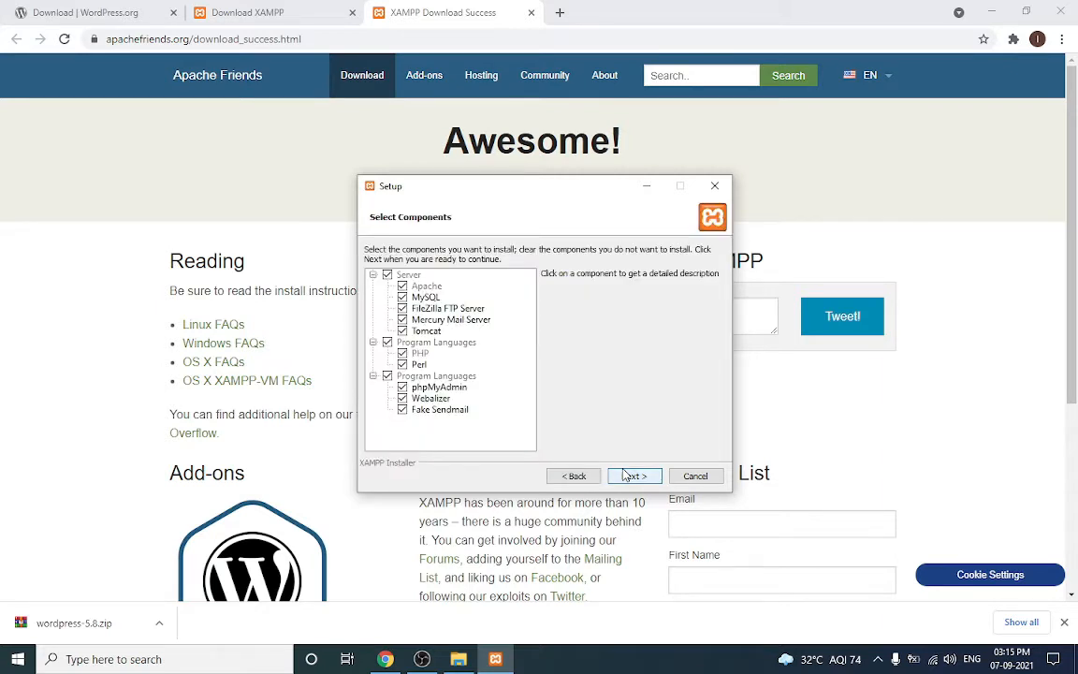
click(624, 475)
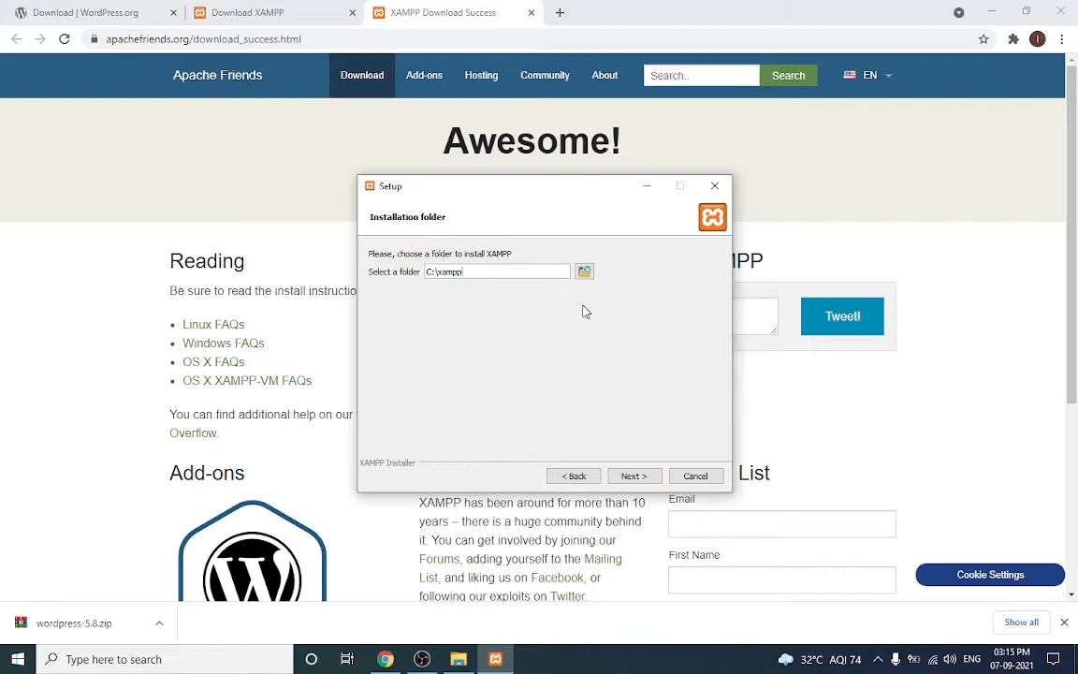
click(633, 475)
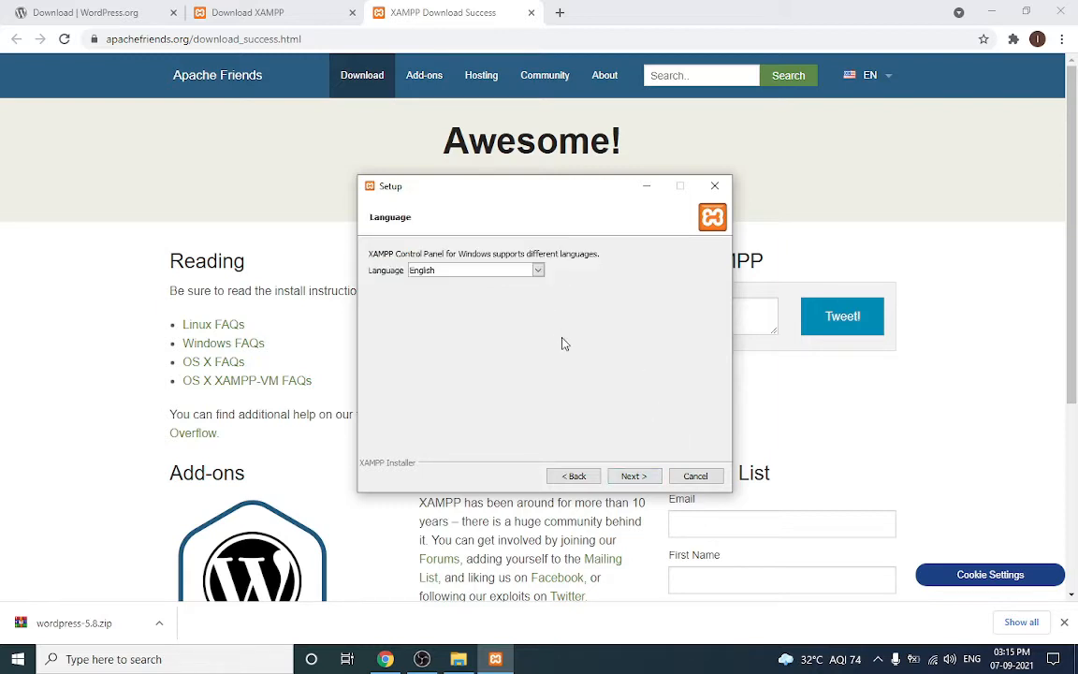
click(624, 476)
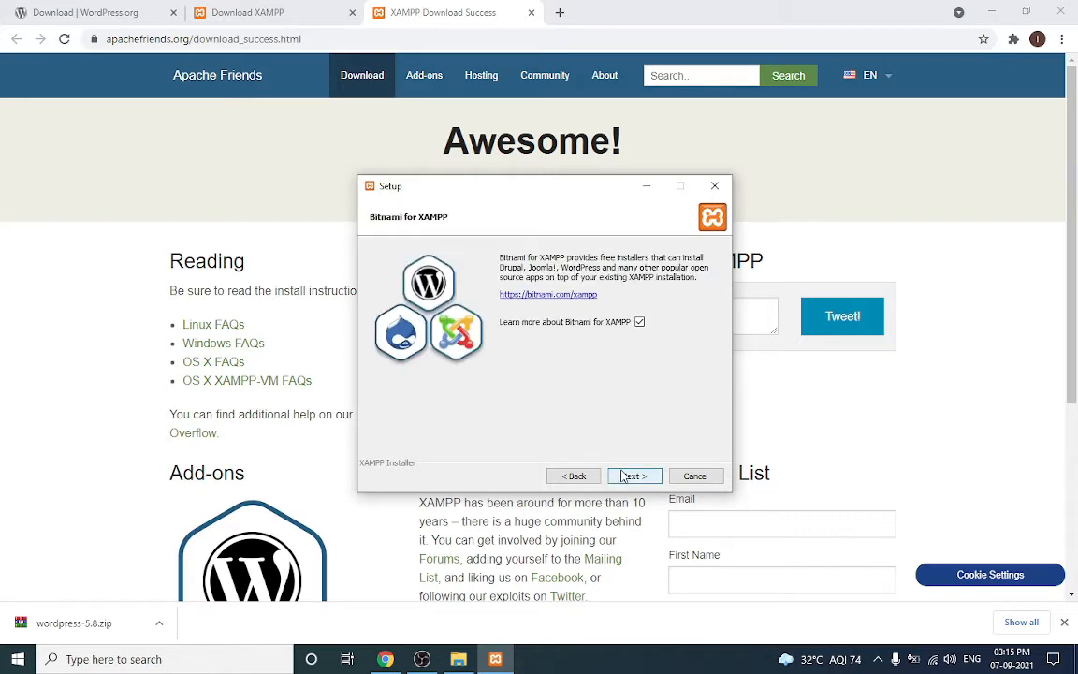
click(624, 476)
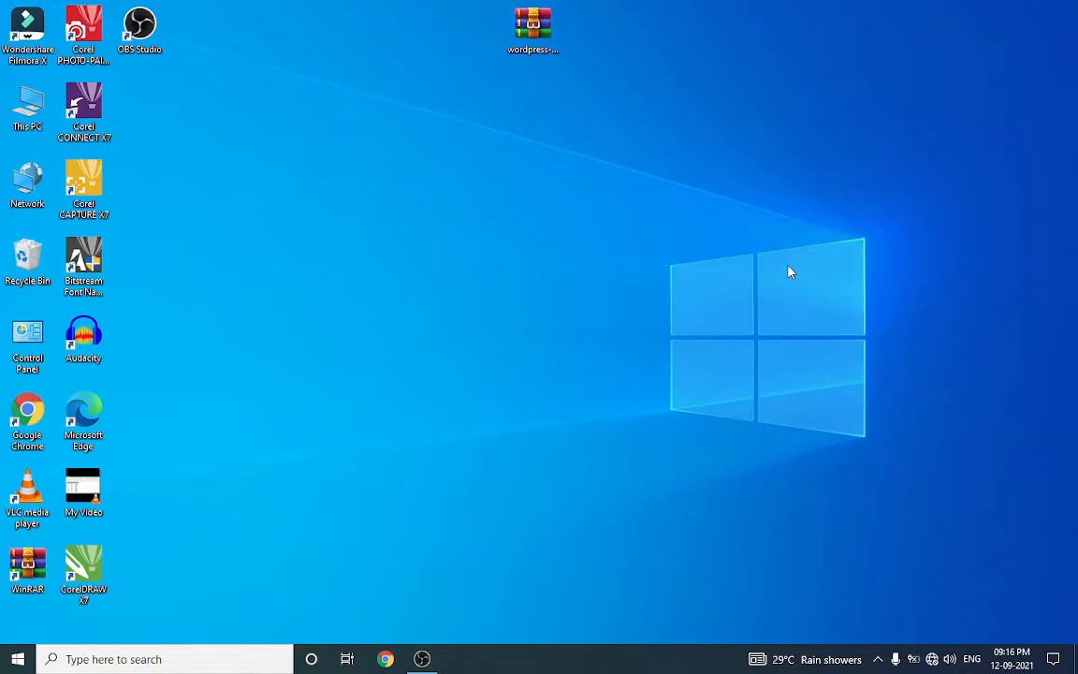
Cut the wordpress-5.8 archive from the desktop and open This PC
right_click(542, 50)
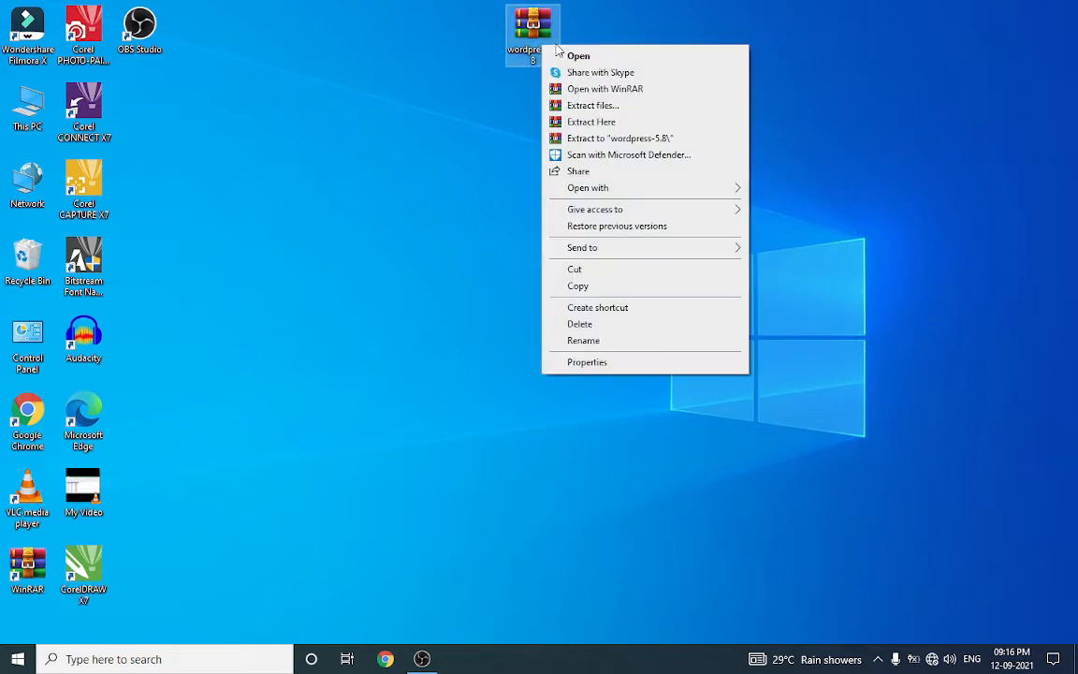
click(600, 271)
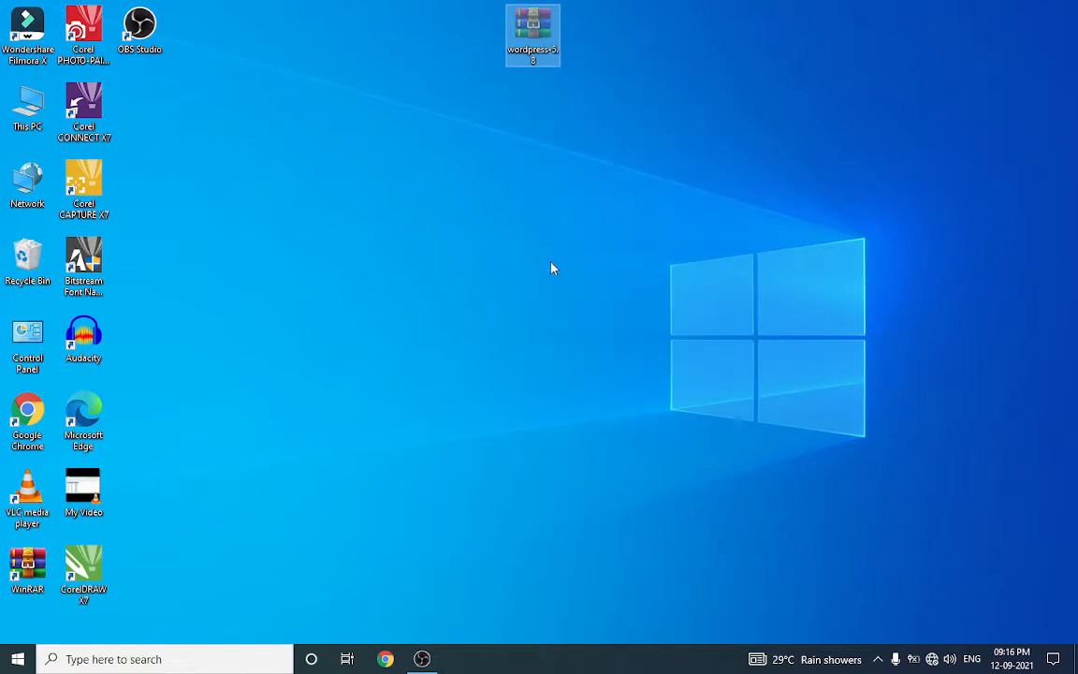
double_click(28, 105)
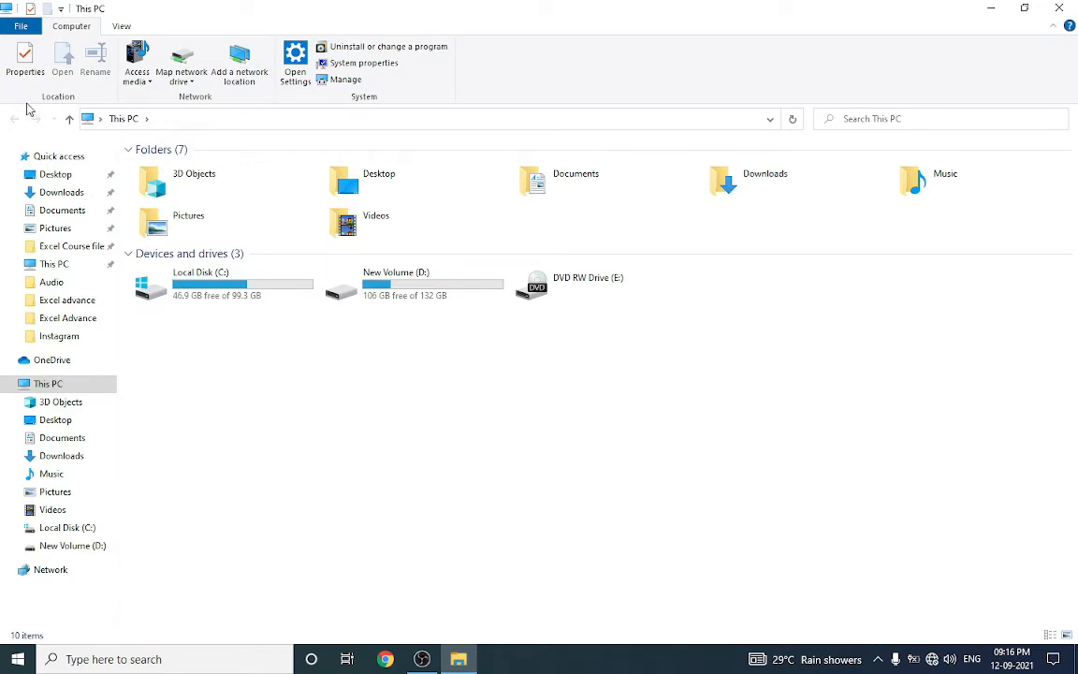
Paste the wordpress-5.8 archive into C:\xampp\htdocs
double_click(236, 279)
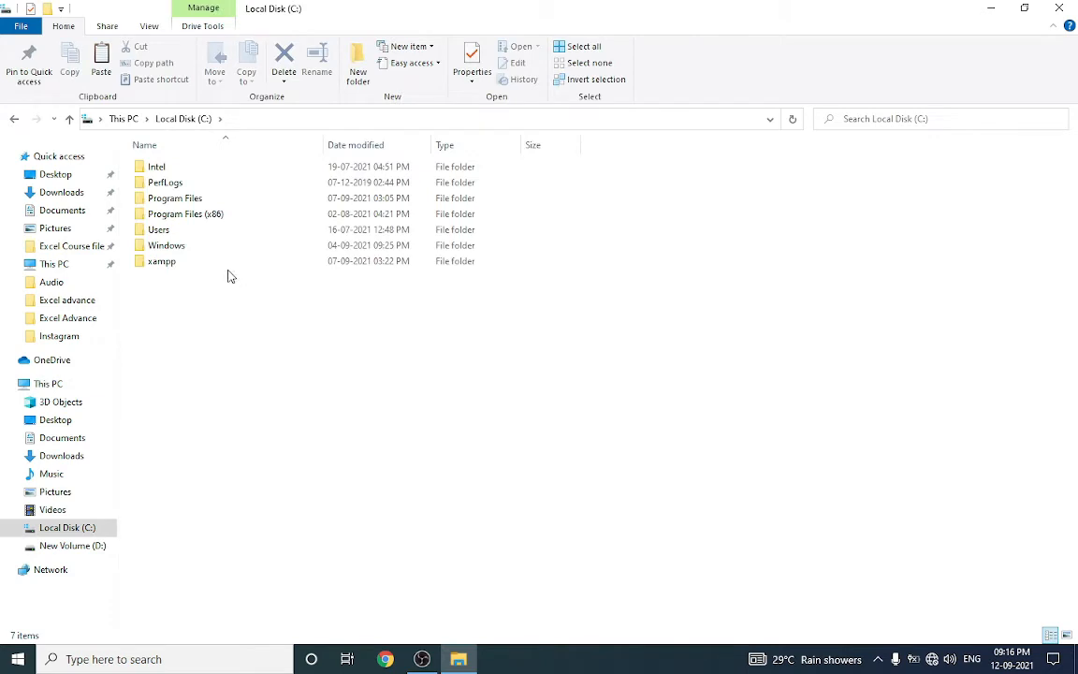
double_click(223, 267)
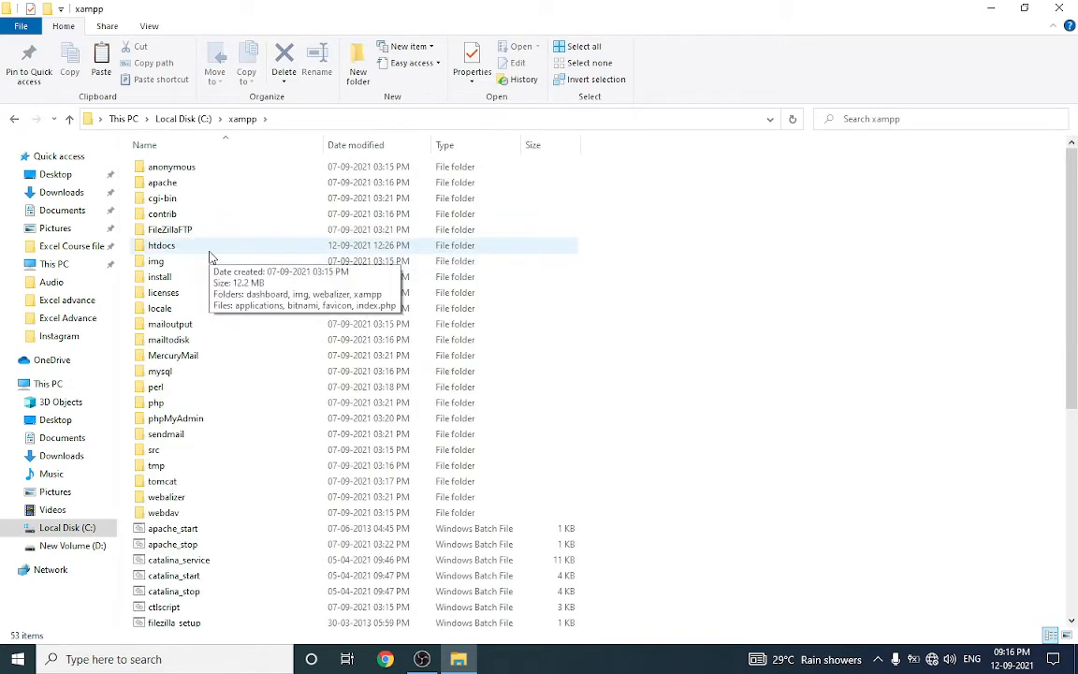
double_click(209, 251)
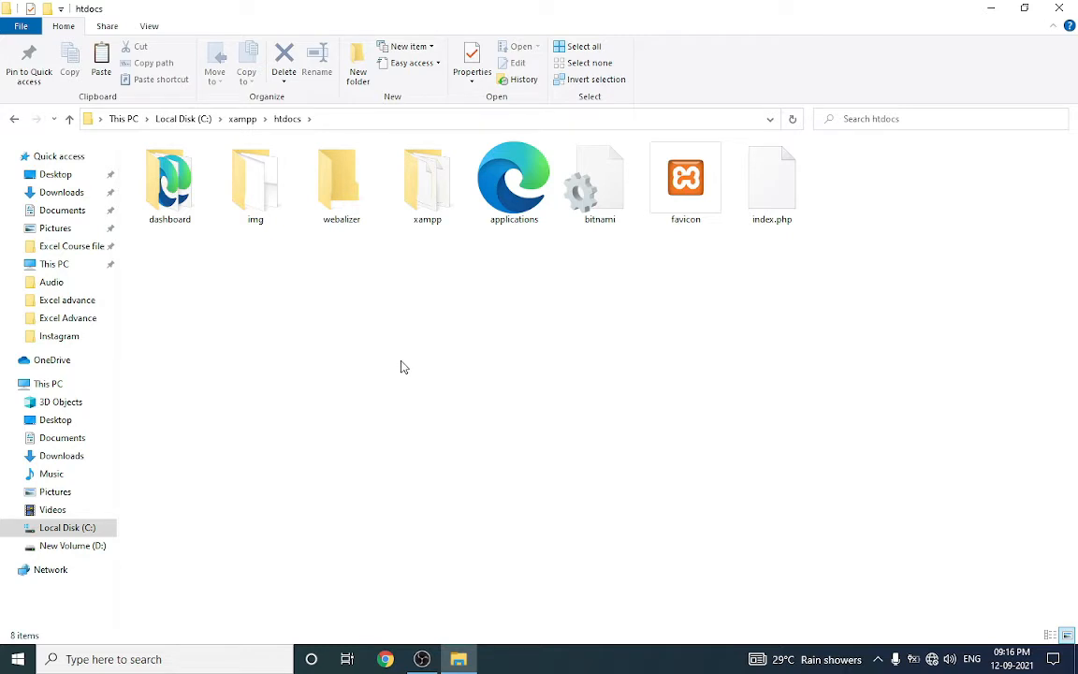
right_click(376, 319)
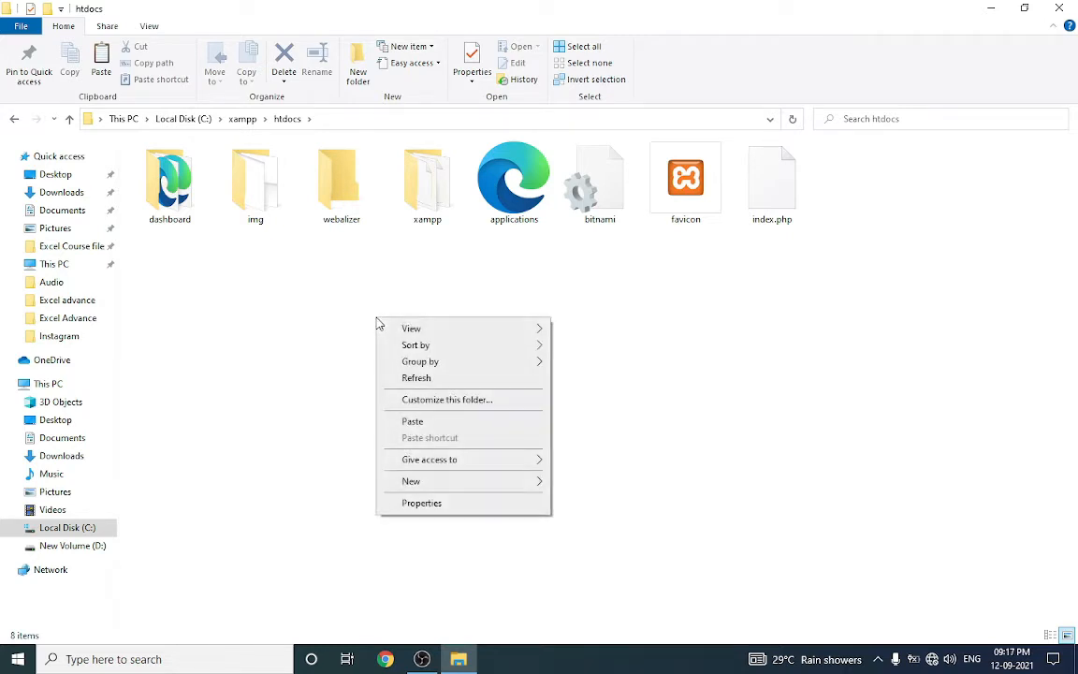
click(413, 422)
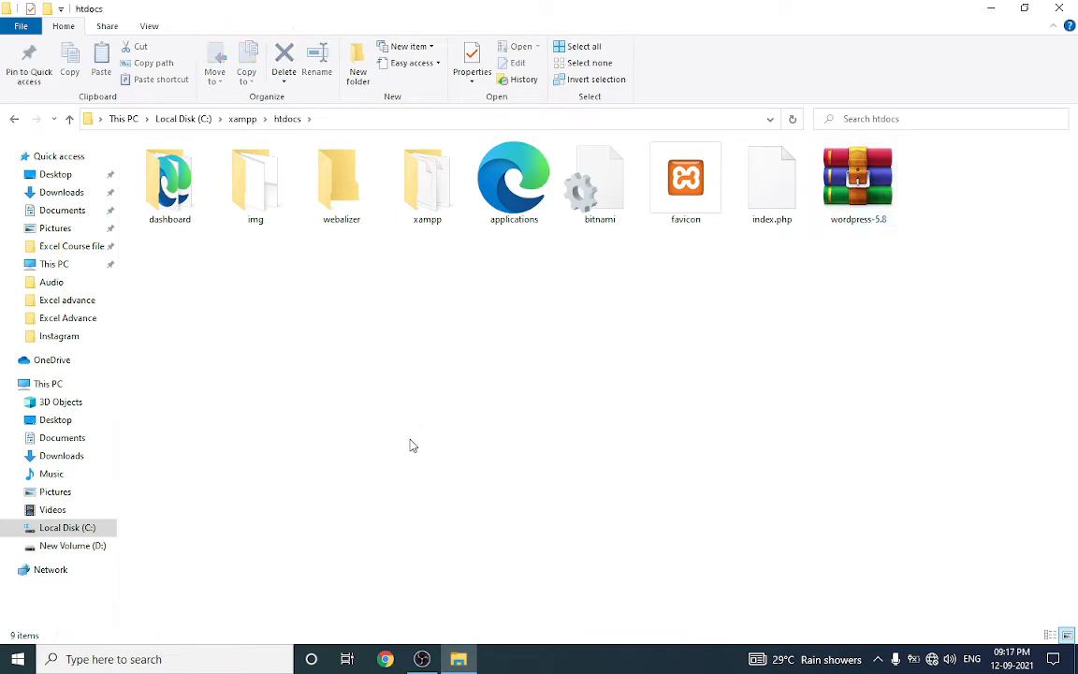
Extract the wordpress-5.8 archive right there in htdocs
click(851, 199)
right_click(850, 197)
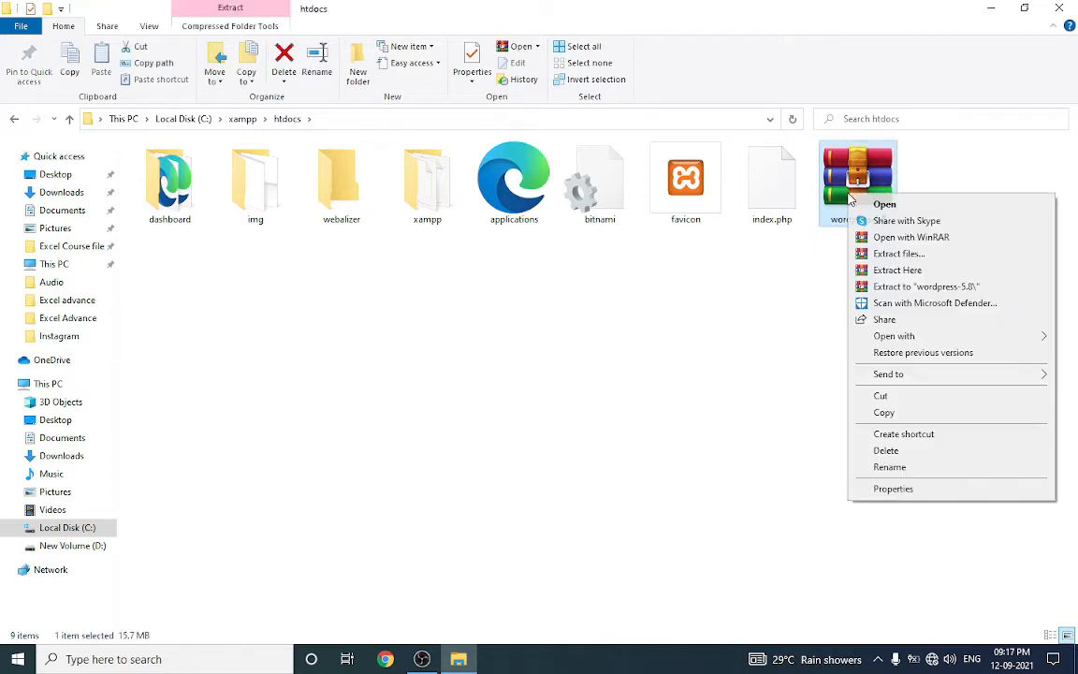
click(893, 272)
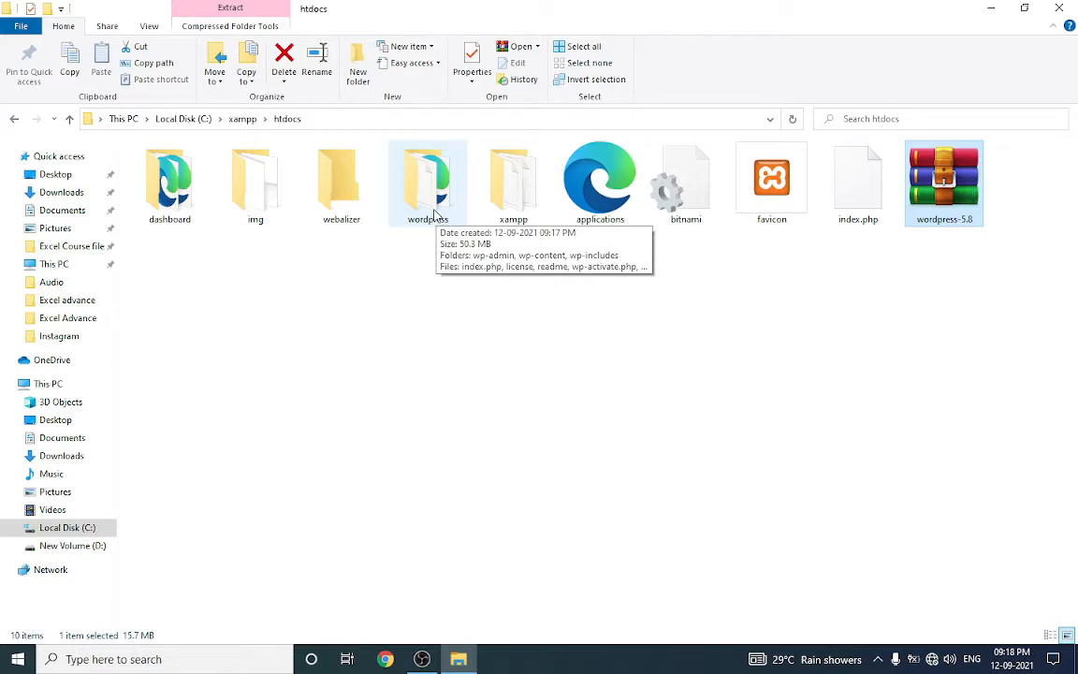
Enter rename mode on the extracted folder and keep the name wordpress
right_click(435, 214)
click(476, 554)
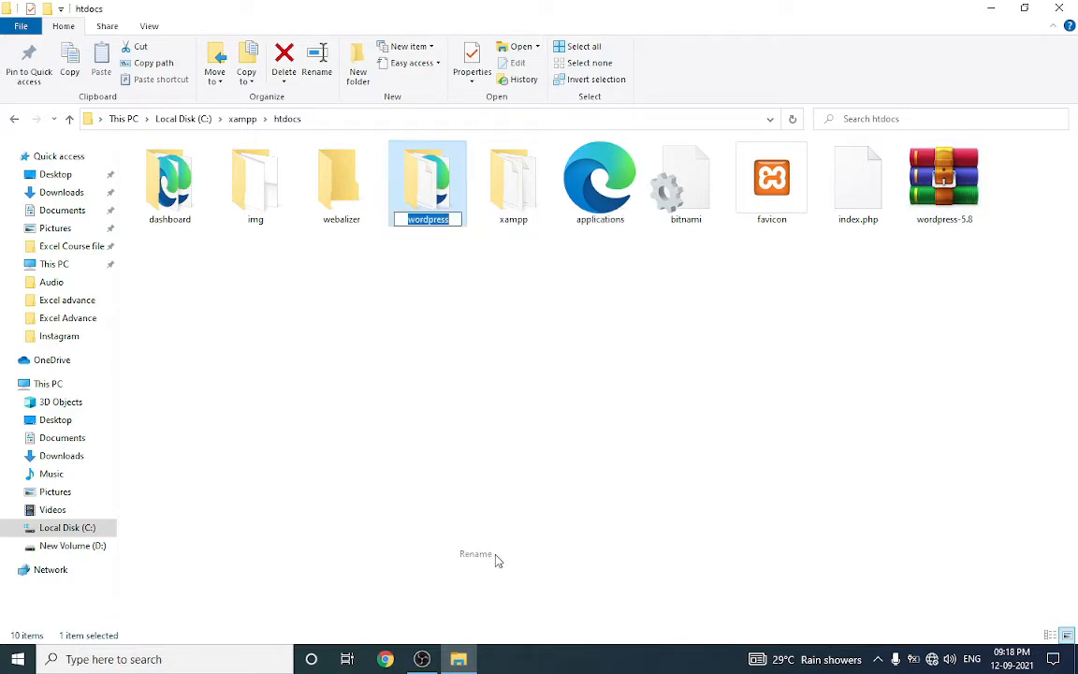
click(508, 397)
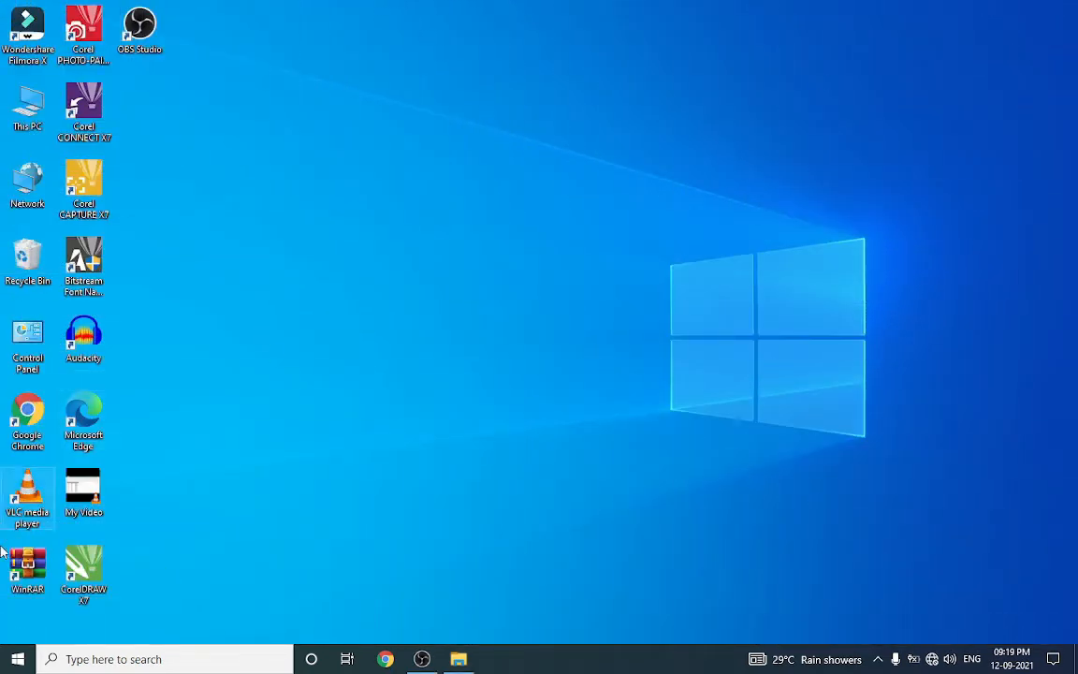
Launch XAMPP Control Panel, start Apache and MySQL, allow Apache through the firewall, and minimize it
click(16, 661)
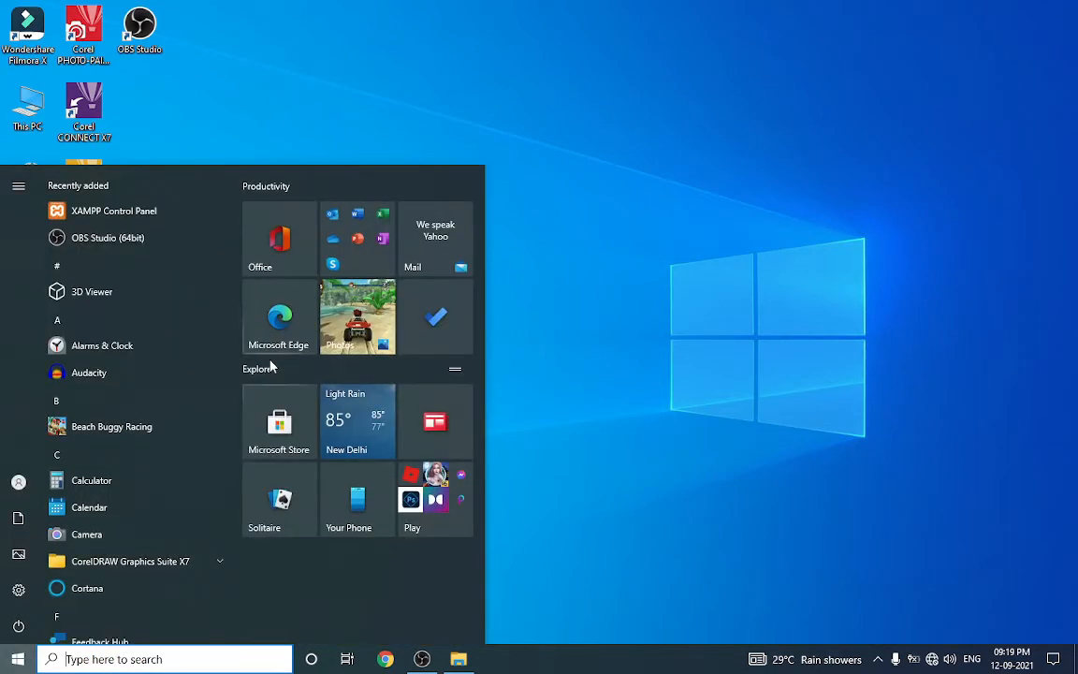
click(122, 221)
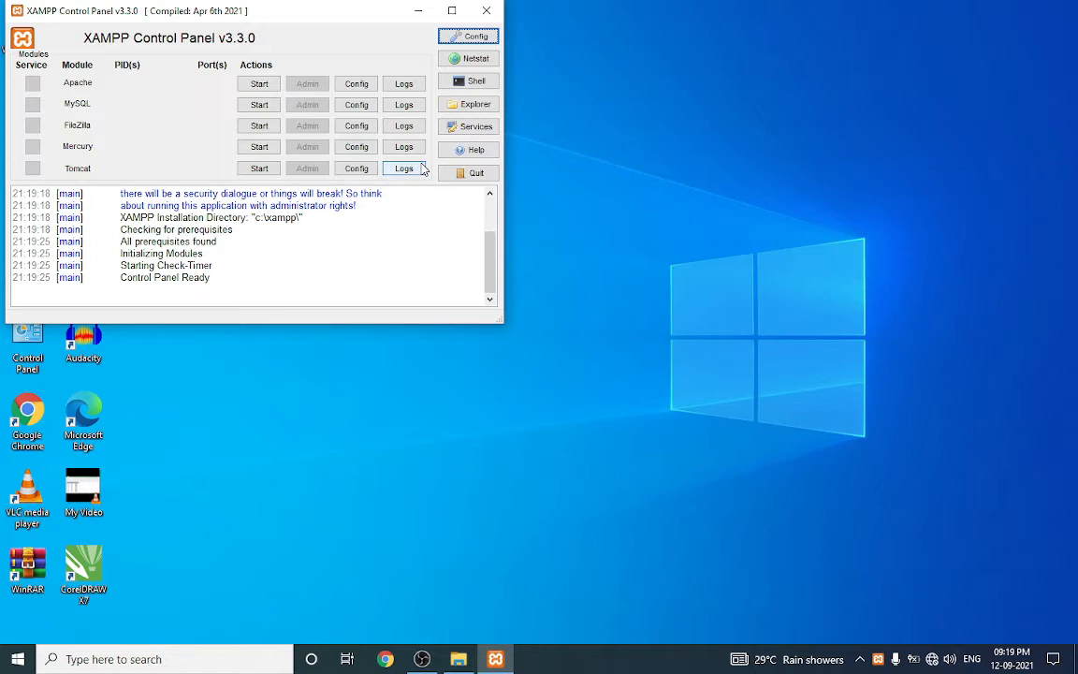
click(259, 90)
click(261, 105)
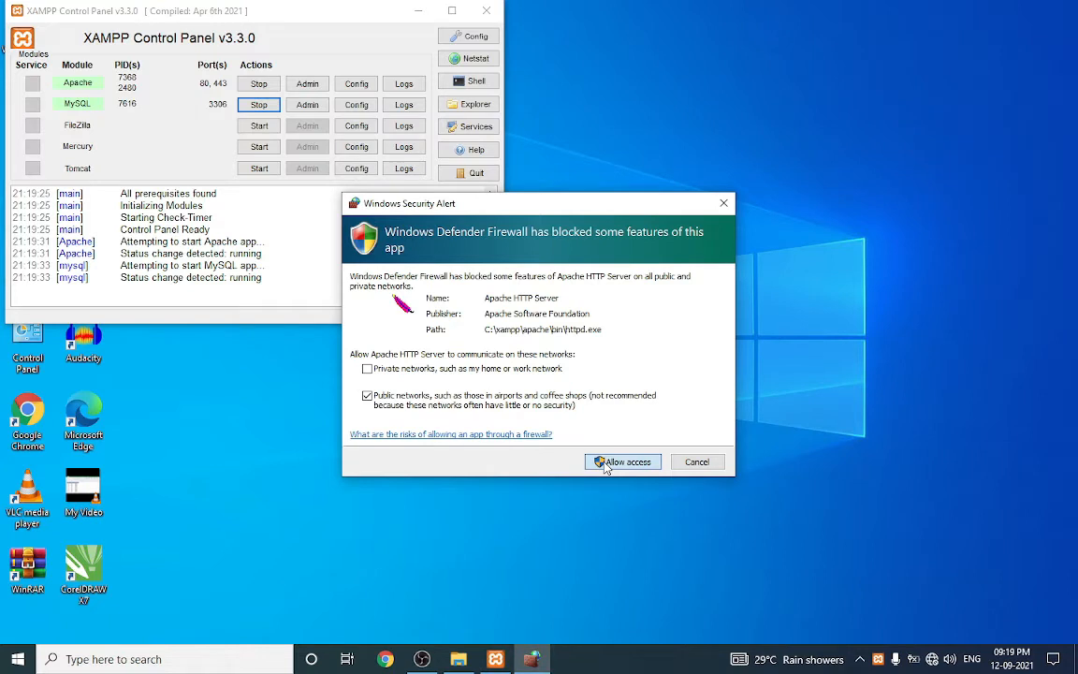
click(605, 463)
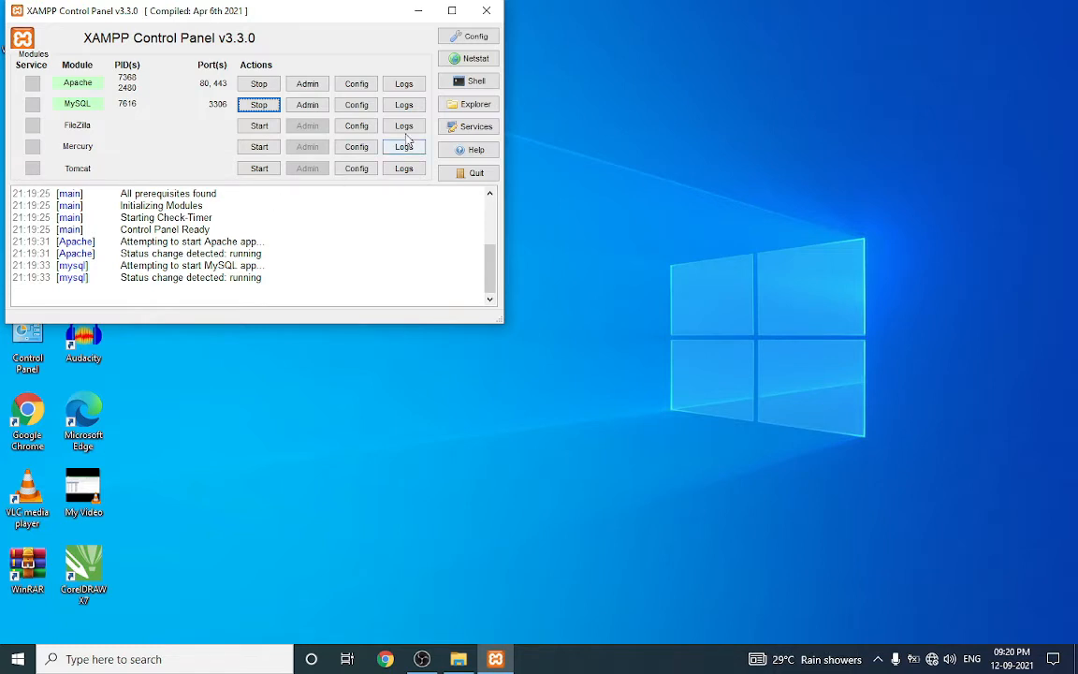
click(415, 16)
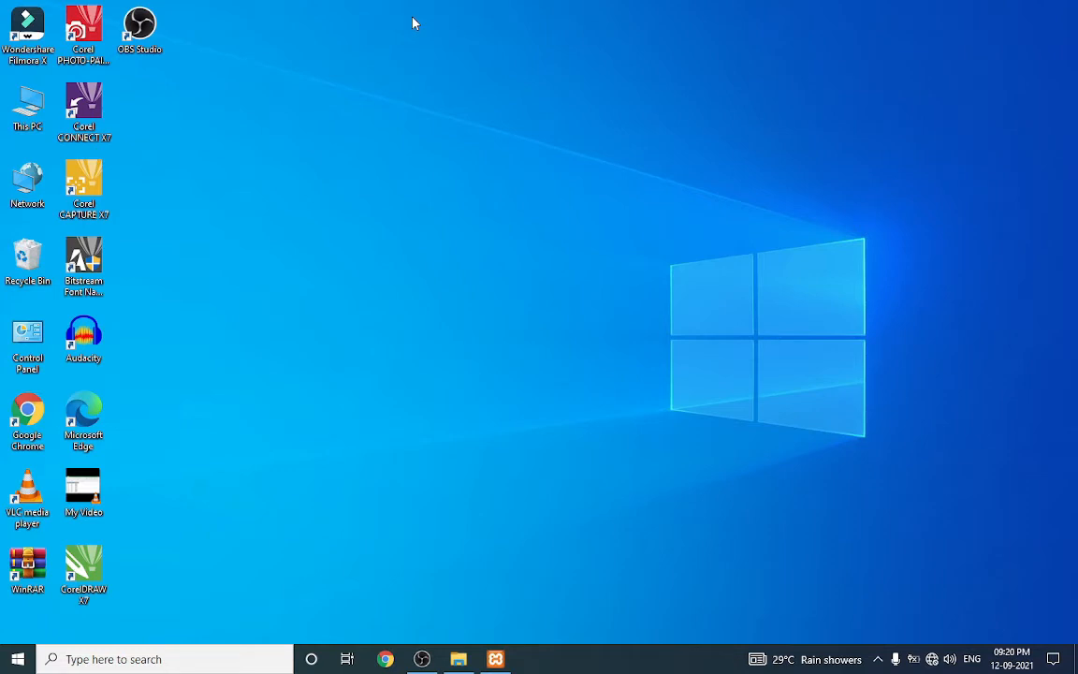
Go to localhost/phpmyadmin/ in Chrome
click(383, 657)
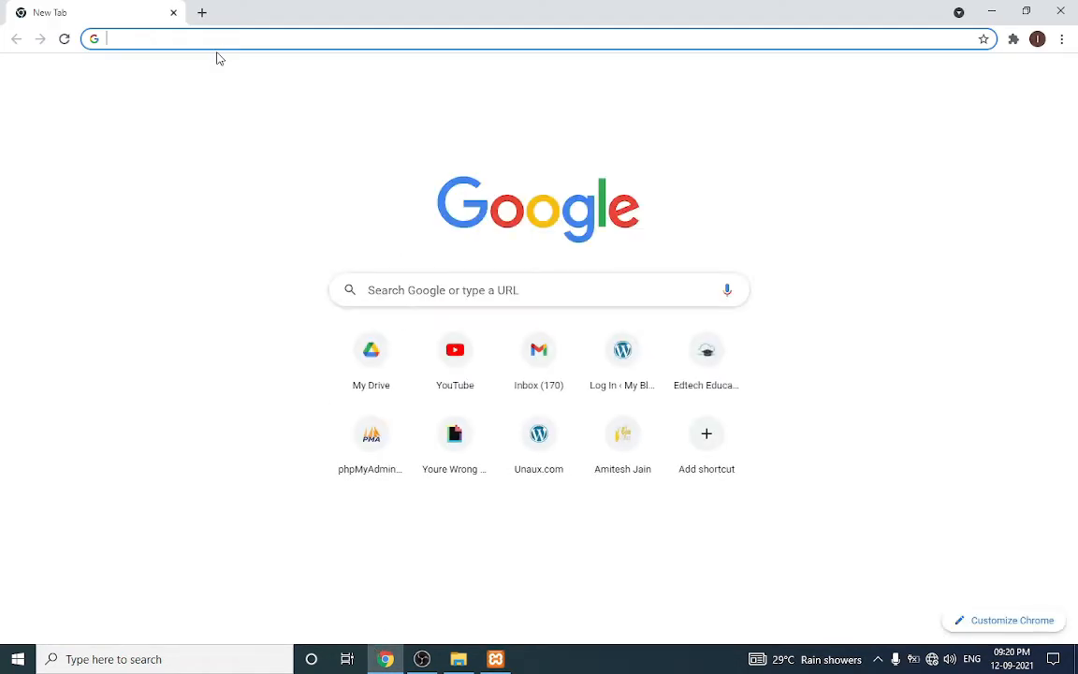
text(loc)
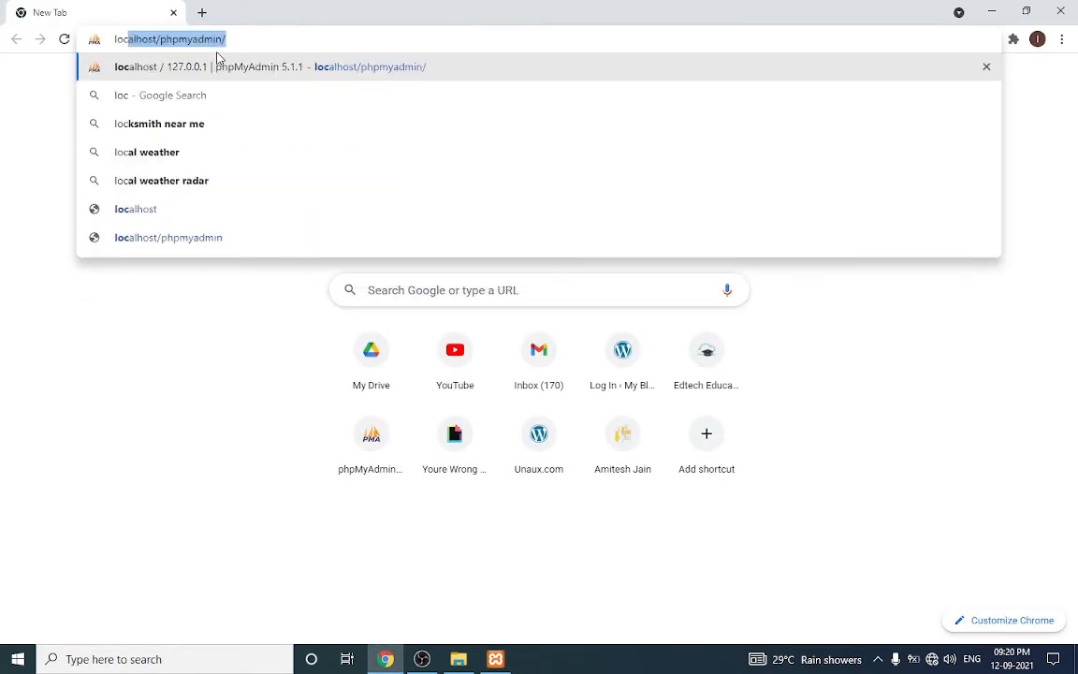
text(alhos)
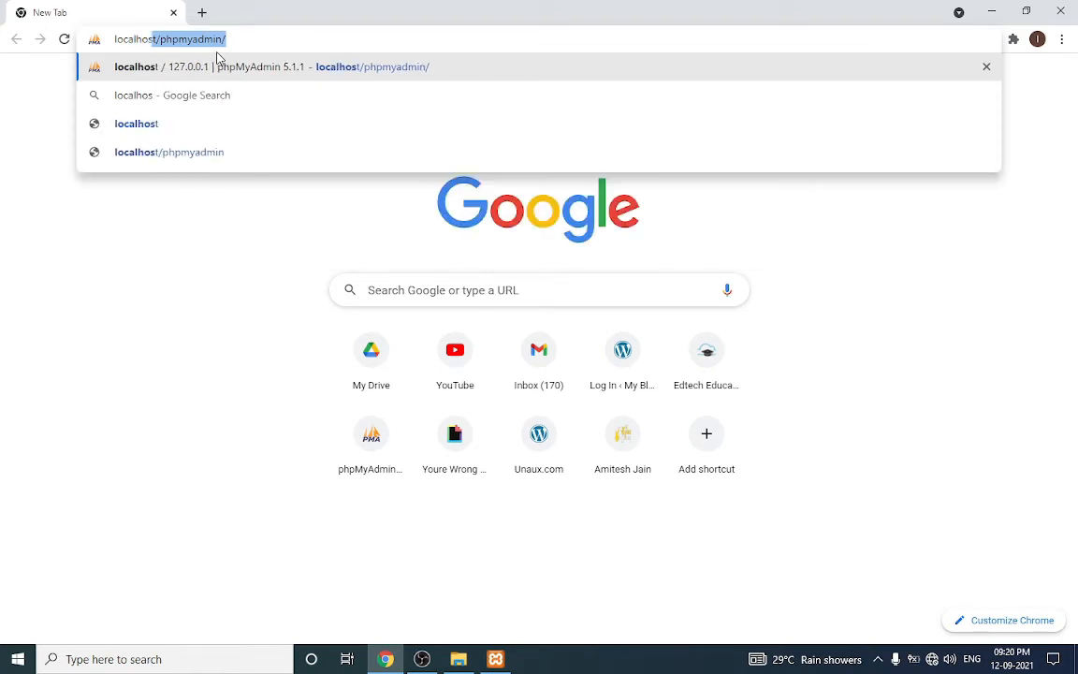
text(t/ph)
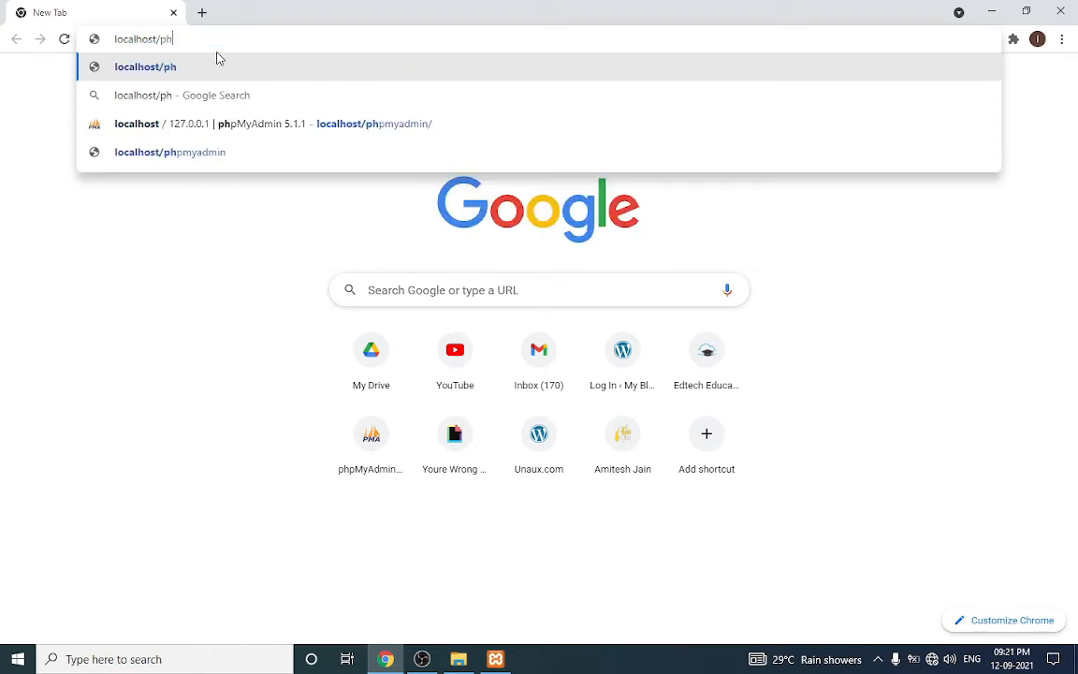
text(pmyad)
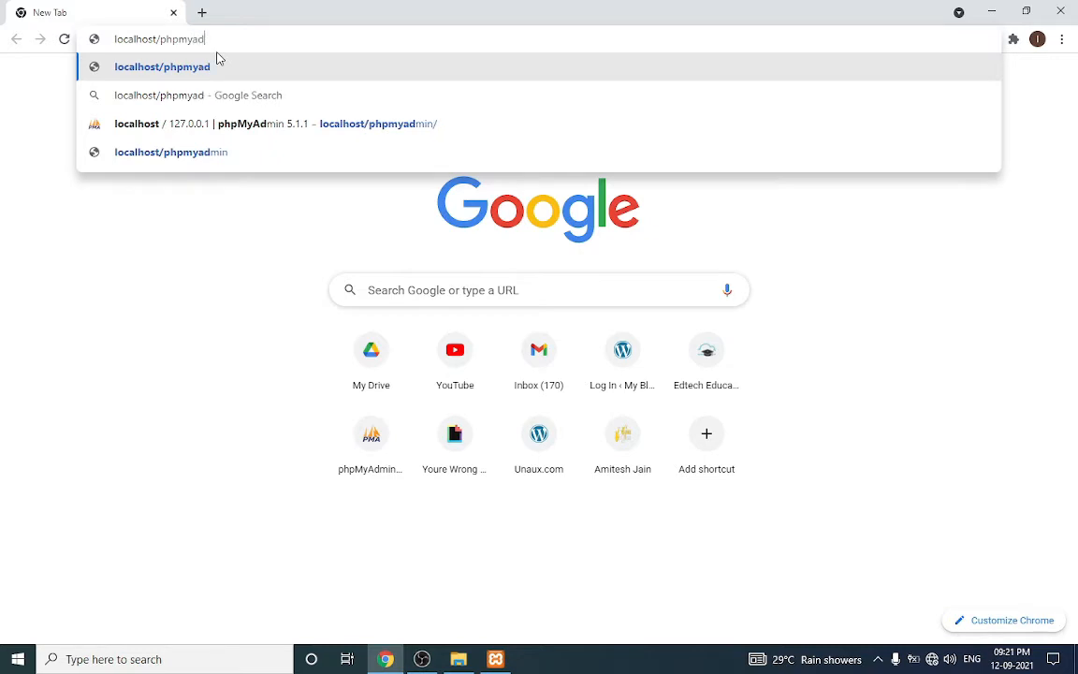
text(min/)
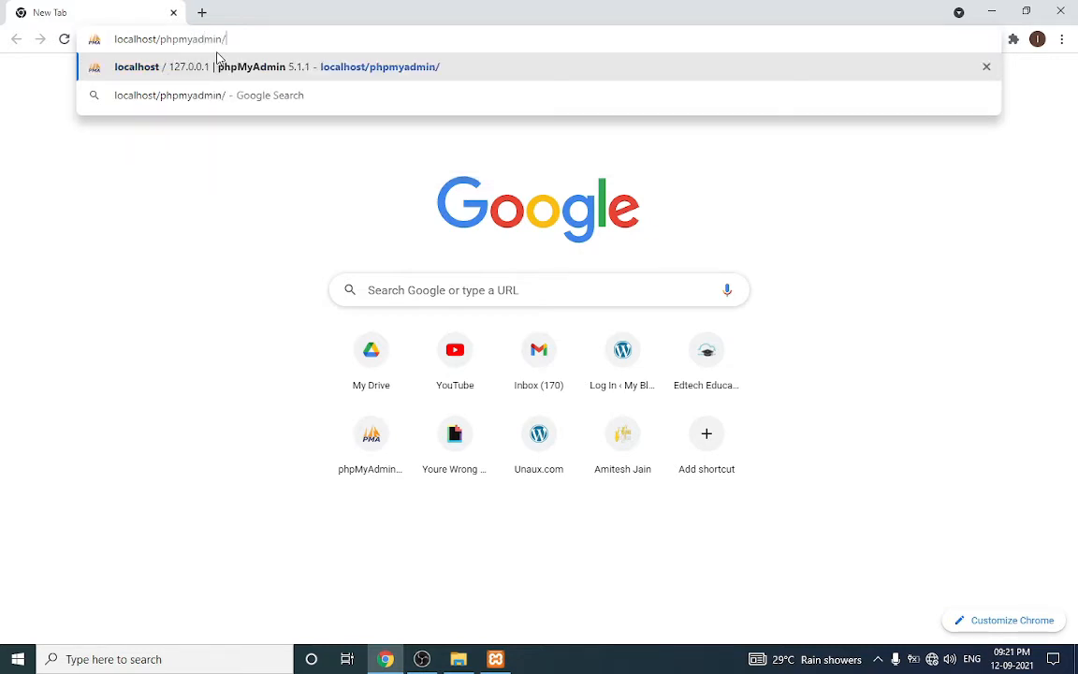
key(Return)
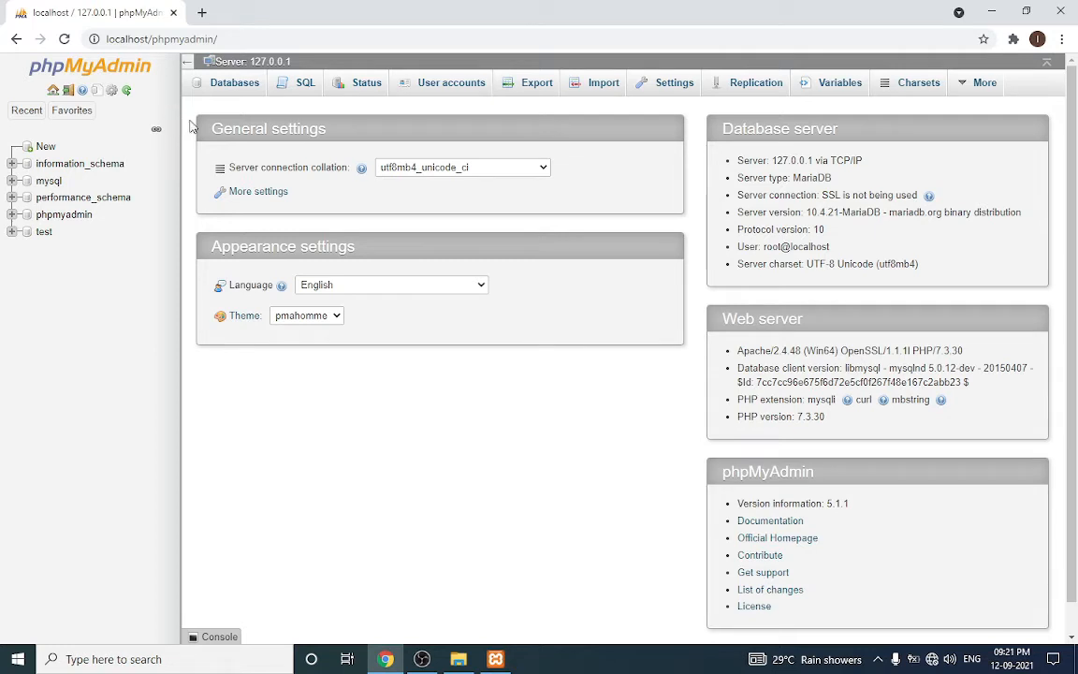
Create an empty database named wordpress in phpMyAdmin, then open a new blank tab
click(224, 93)
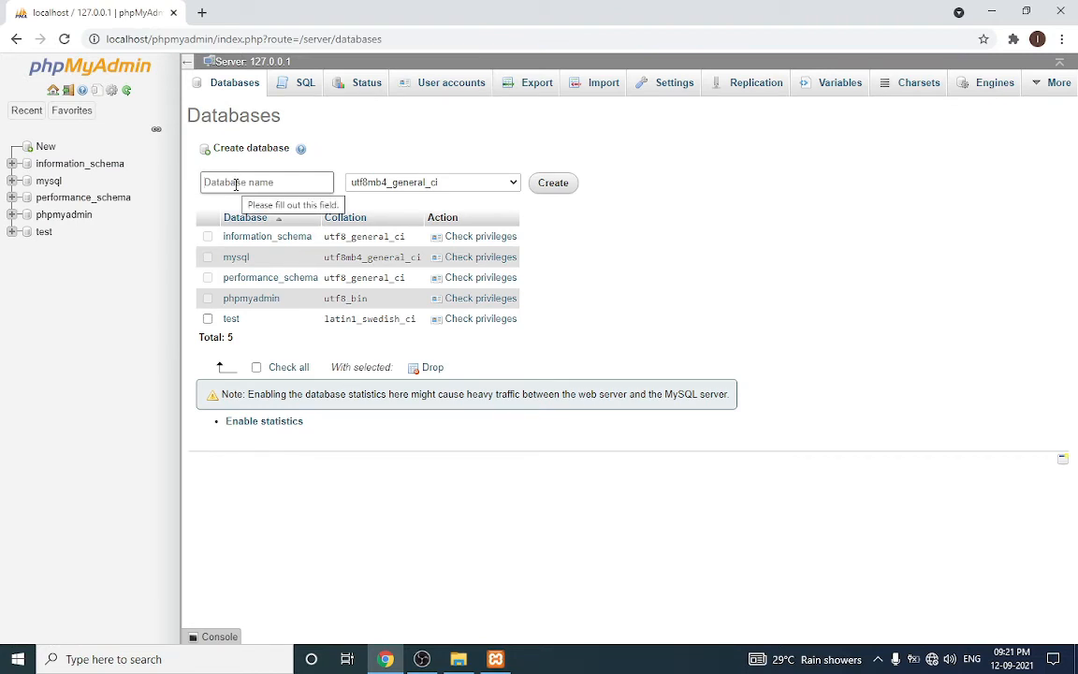
click(236, 184)
text(wordpres)
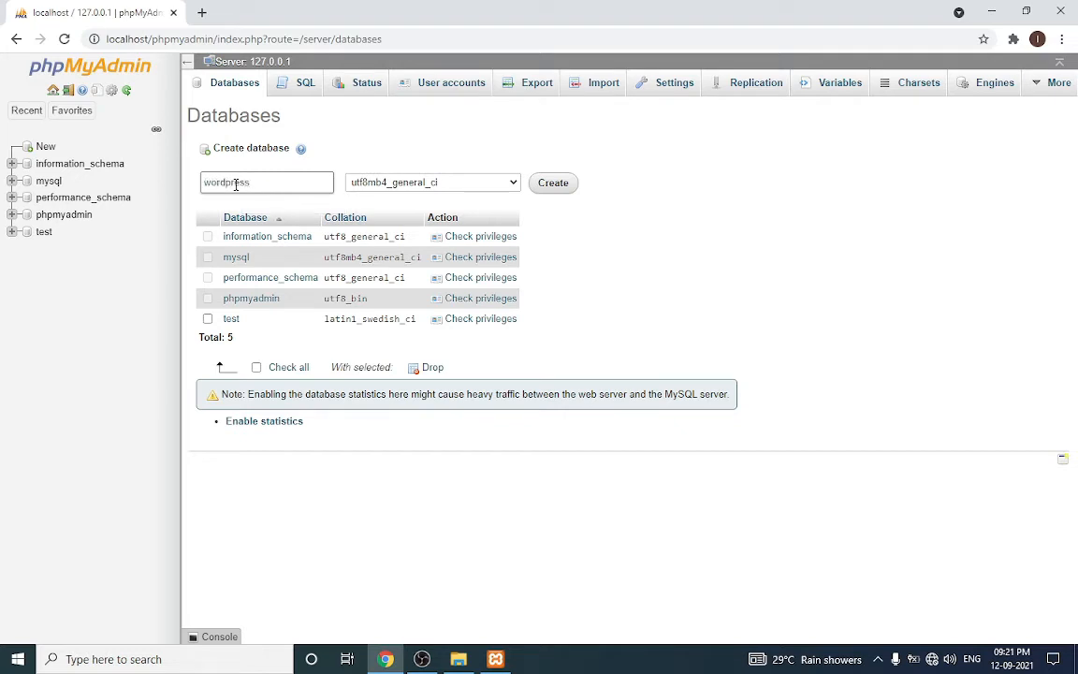
text(s)
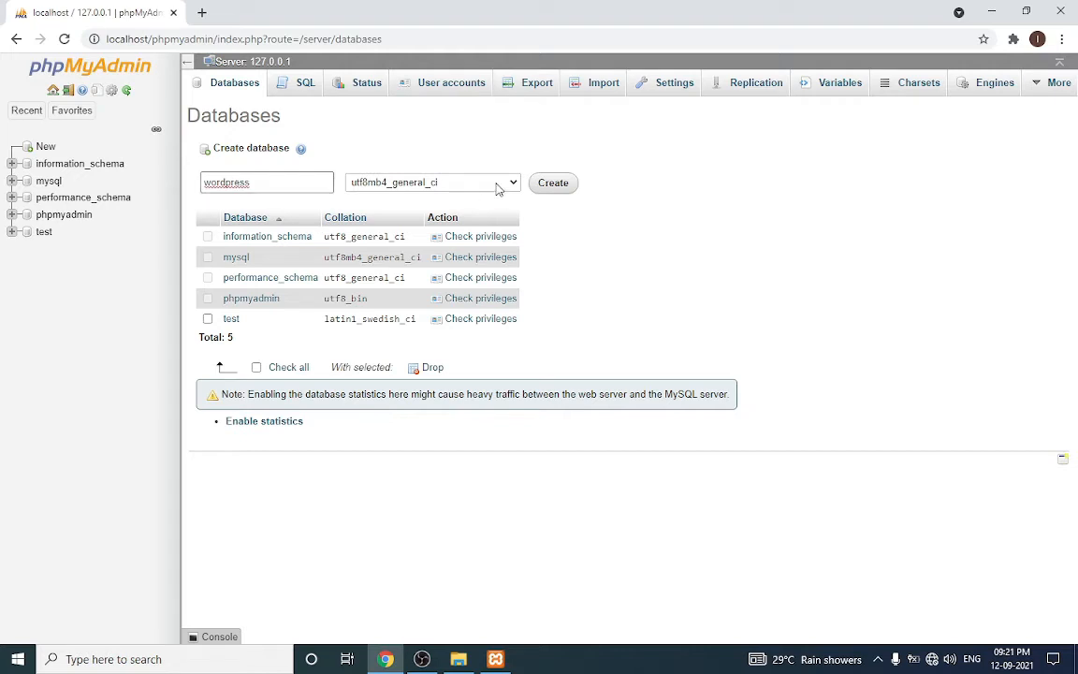
click(544, 183)
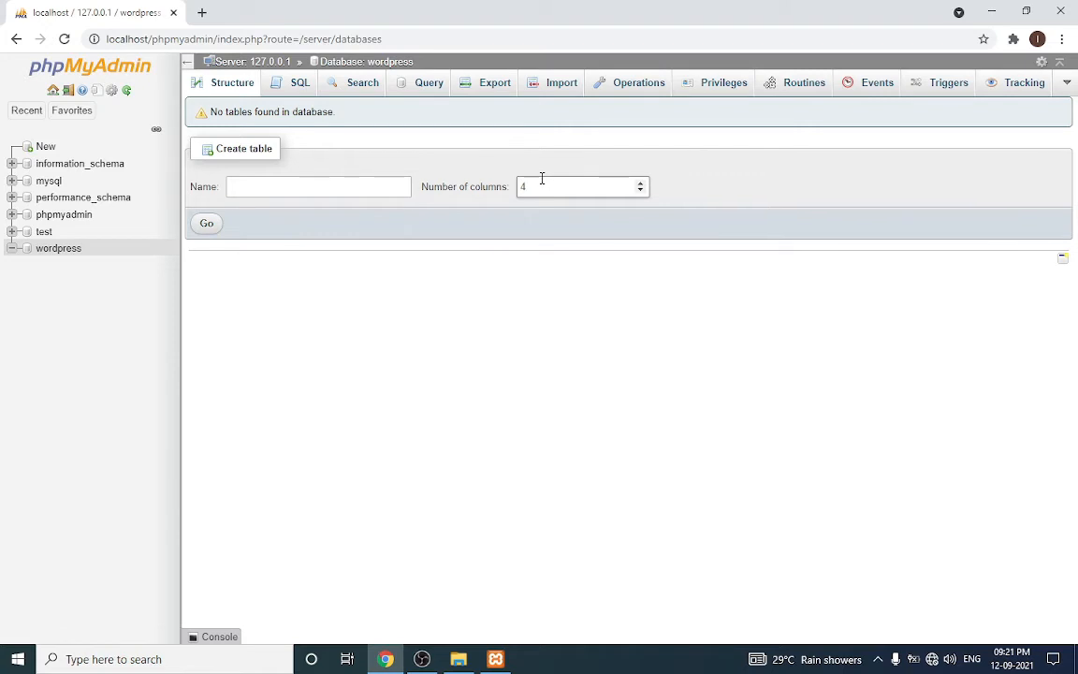
click(203, 13)
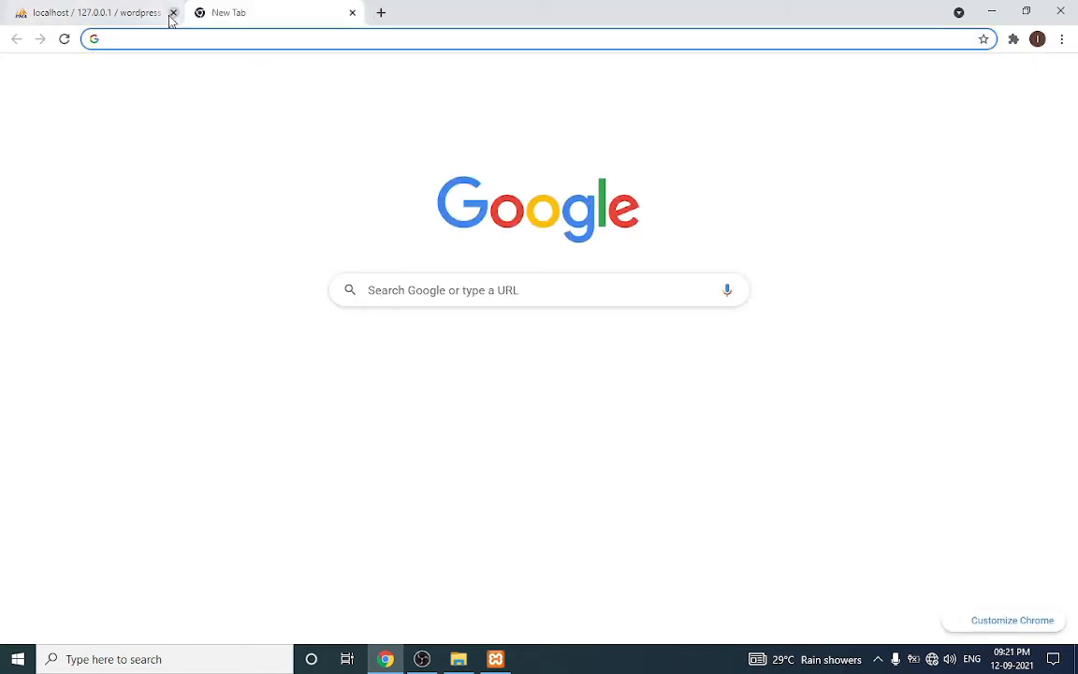
Go to localhost/wordpress/wp-admin/ to load the WordPress setup-config welcome page
click(173, 34)
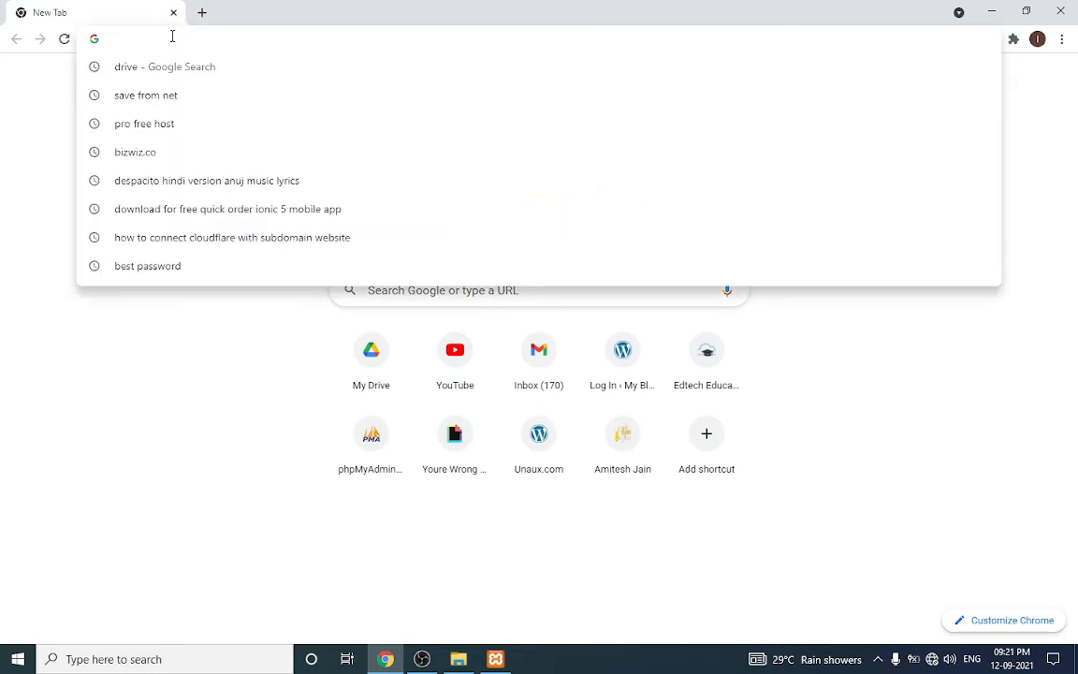
text(local)
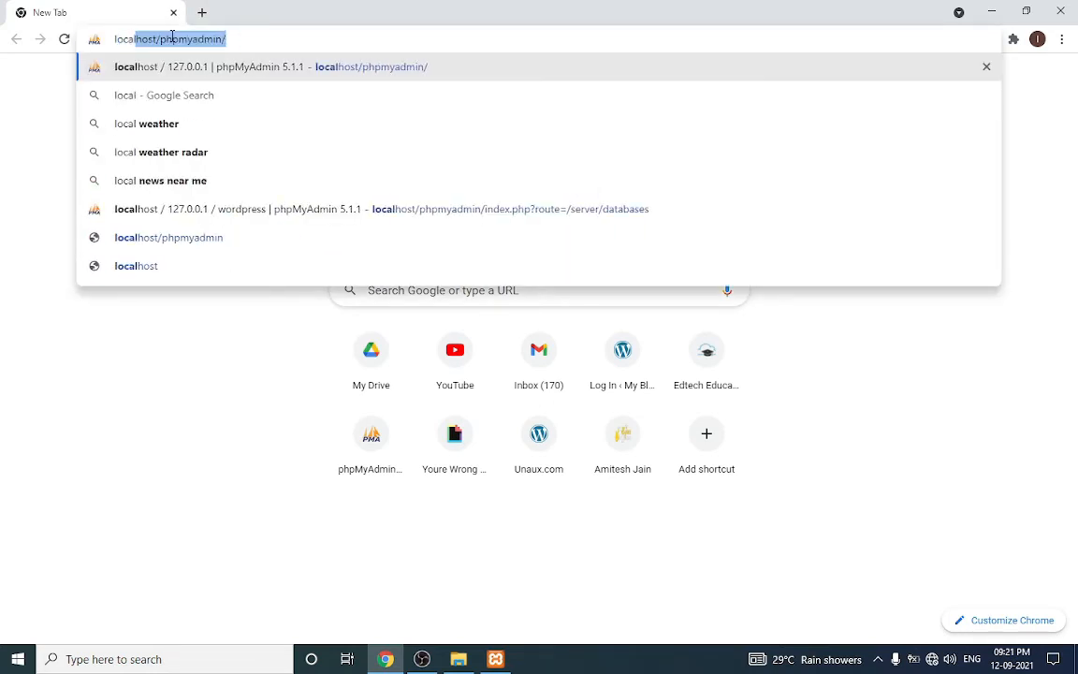
text(host/)
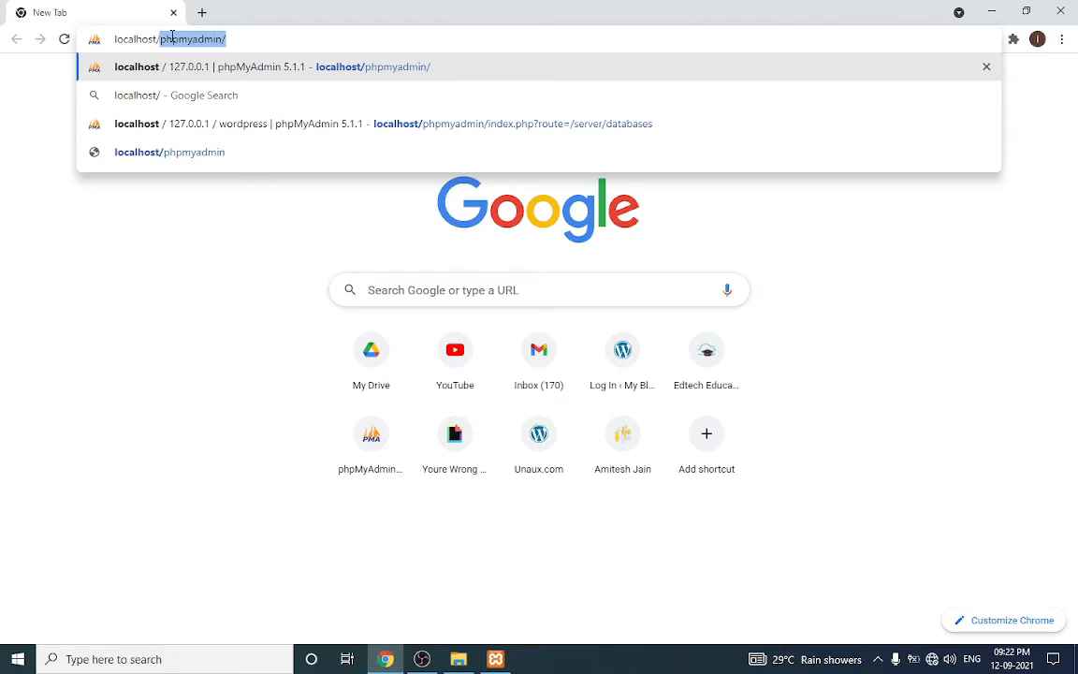
text(wordpres)
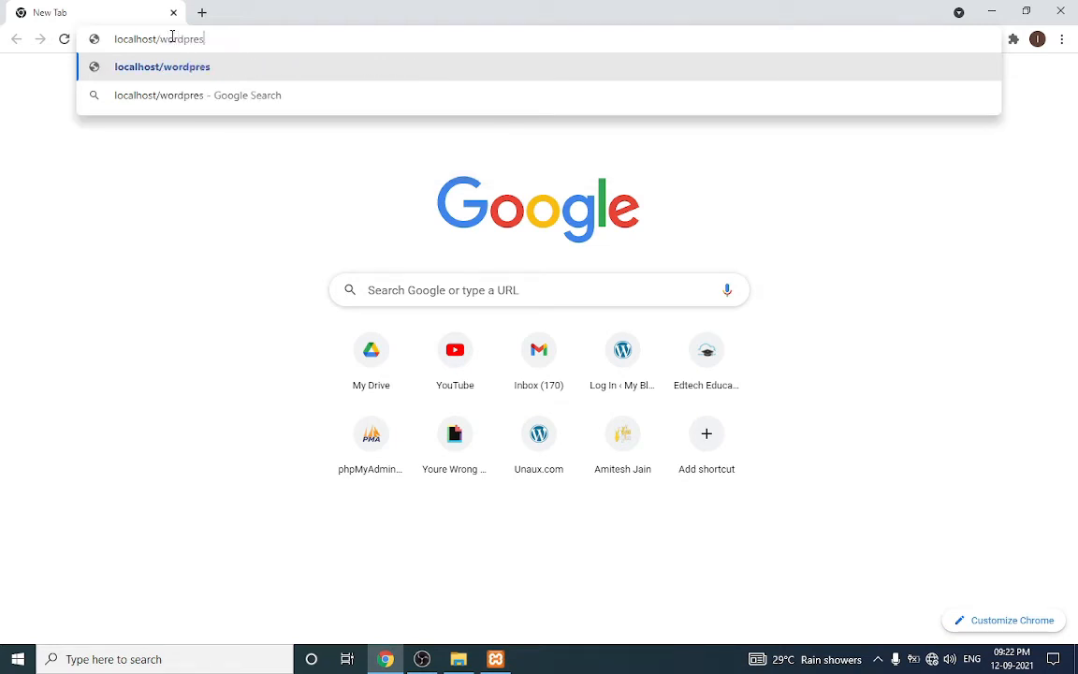
text(s/w)
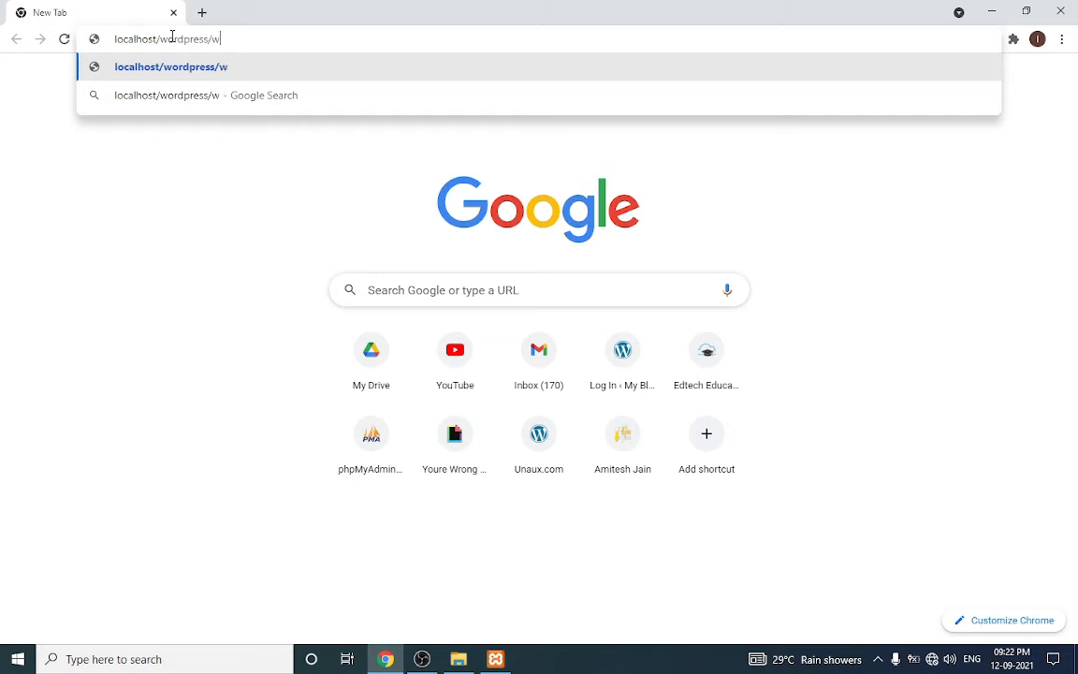
text(p-admin)
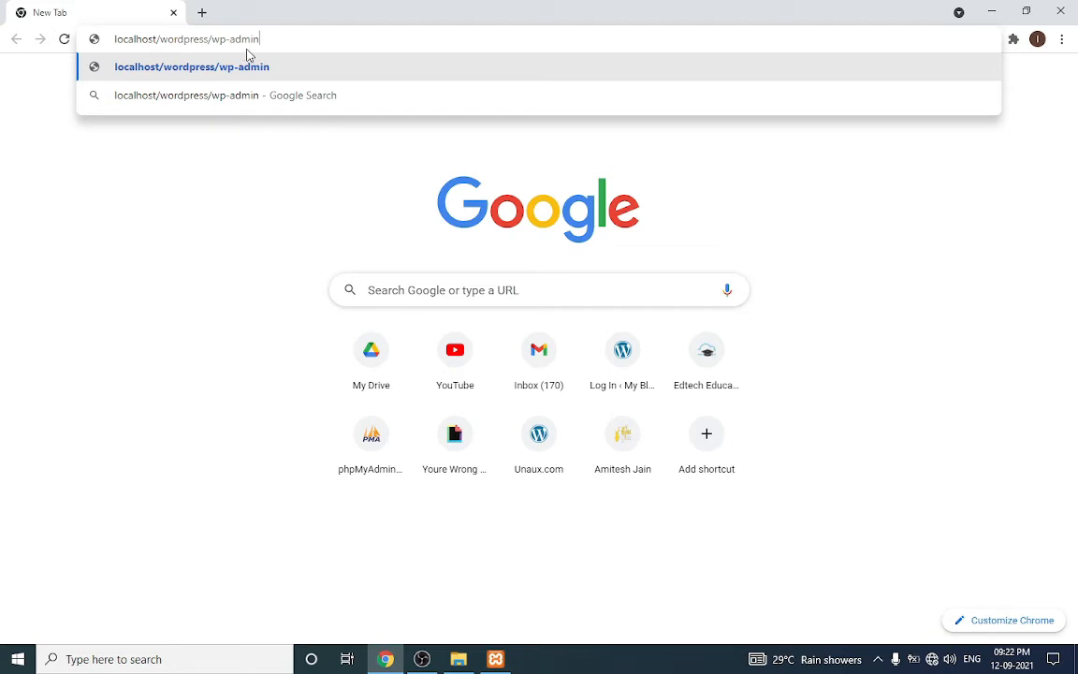
text(/)
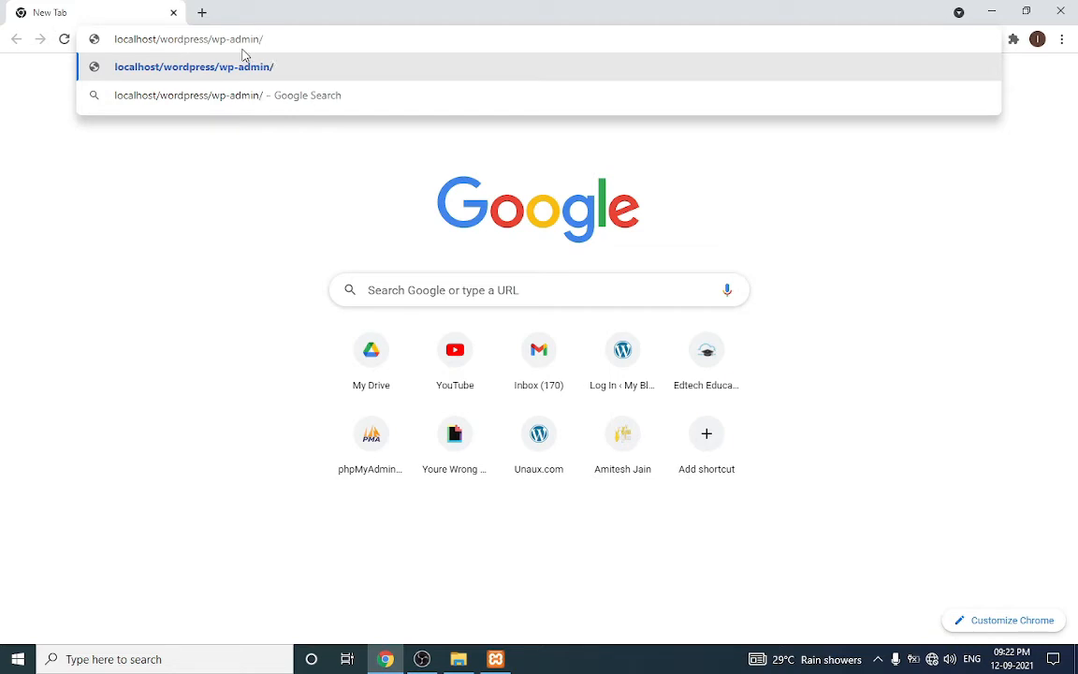
key(Return)
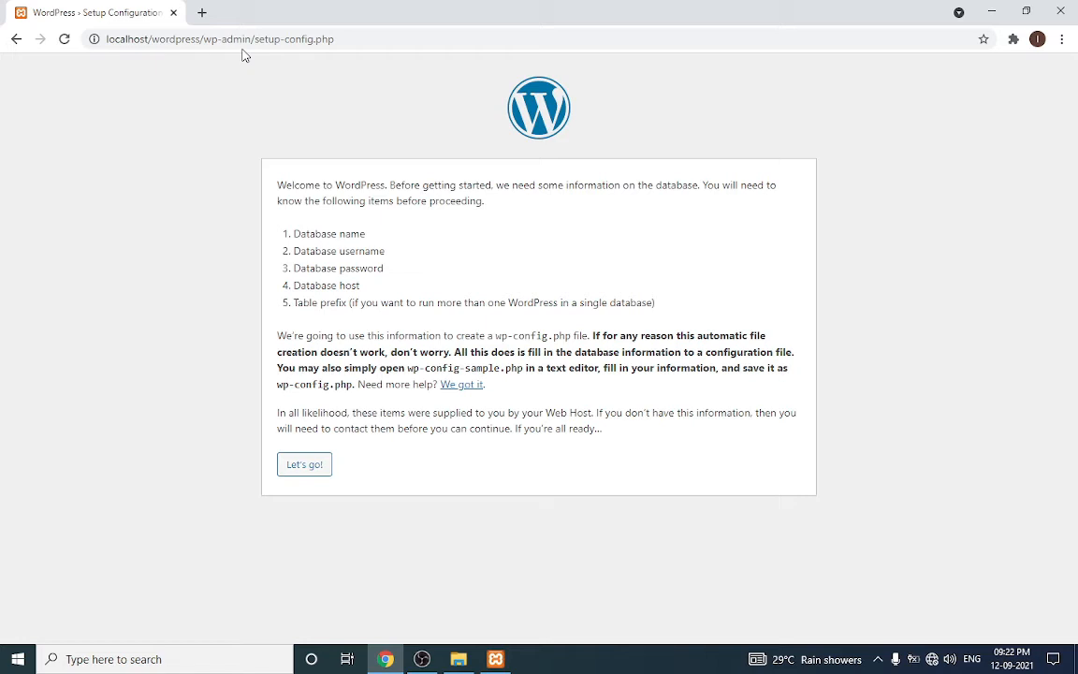
Enter database username root with an empty password and submit the connection details
click(307, 473)
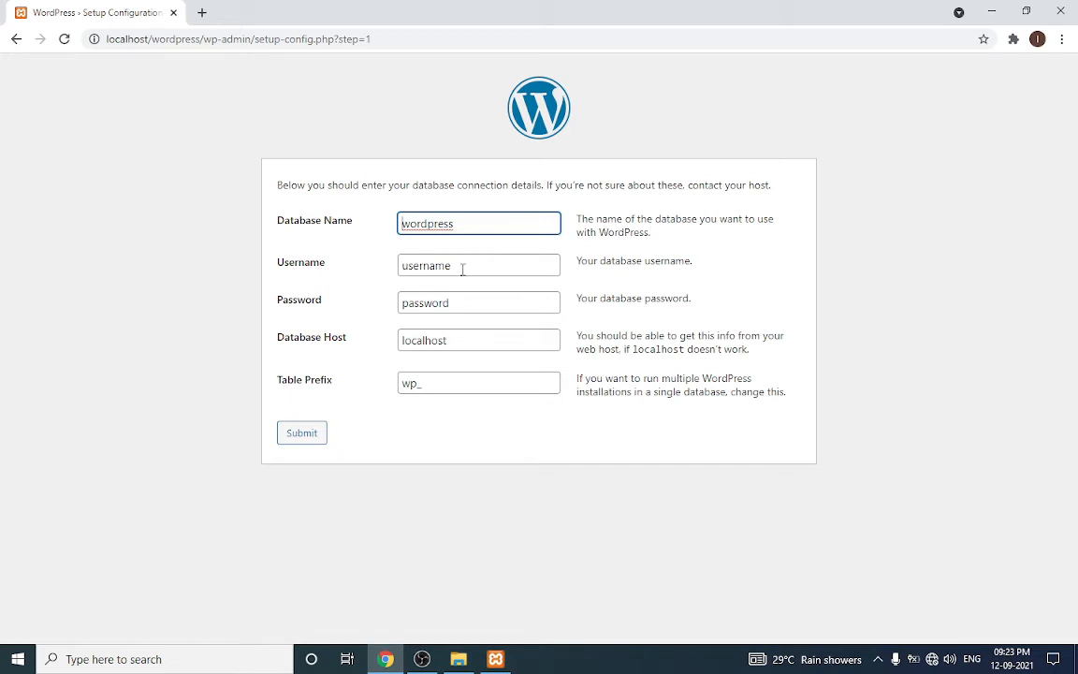
click(462, 268)
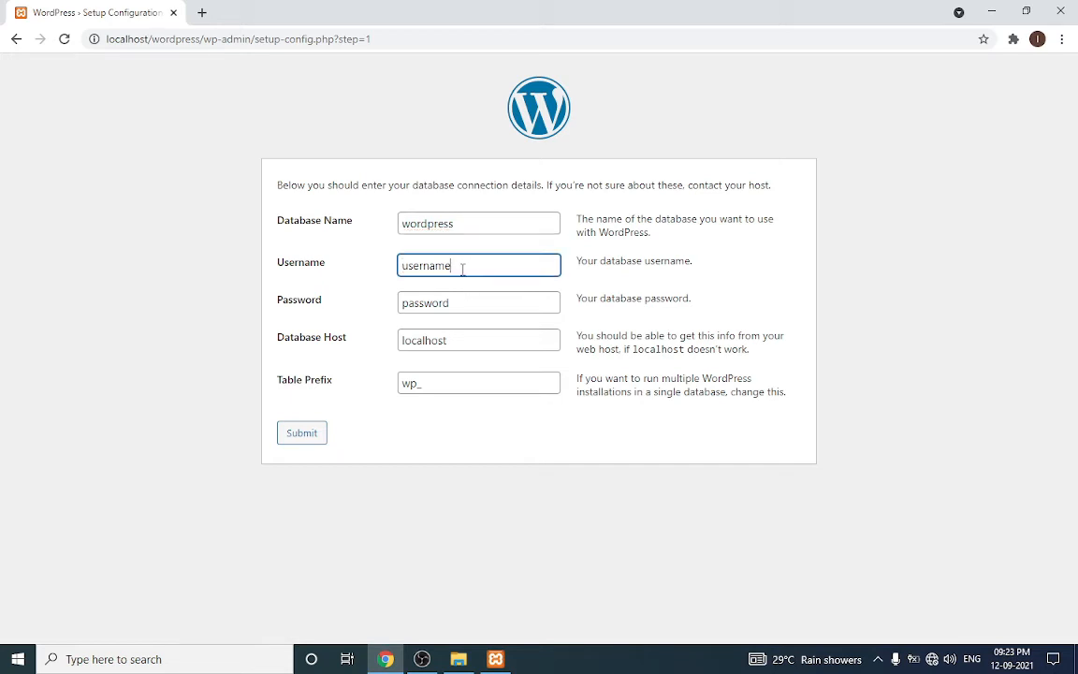
key(BackSpace)
key(BackSpace)
key(BackSpace)
key(BackSpace)
key(BackSpace)
key(BackSpace)
key(BackSpace)
key(BackSpace)
text(root)
click(453, 304)
key(BackSpace)
key(BackSpace)
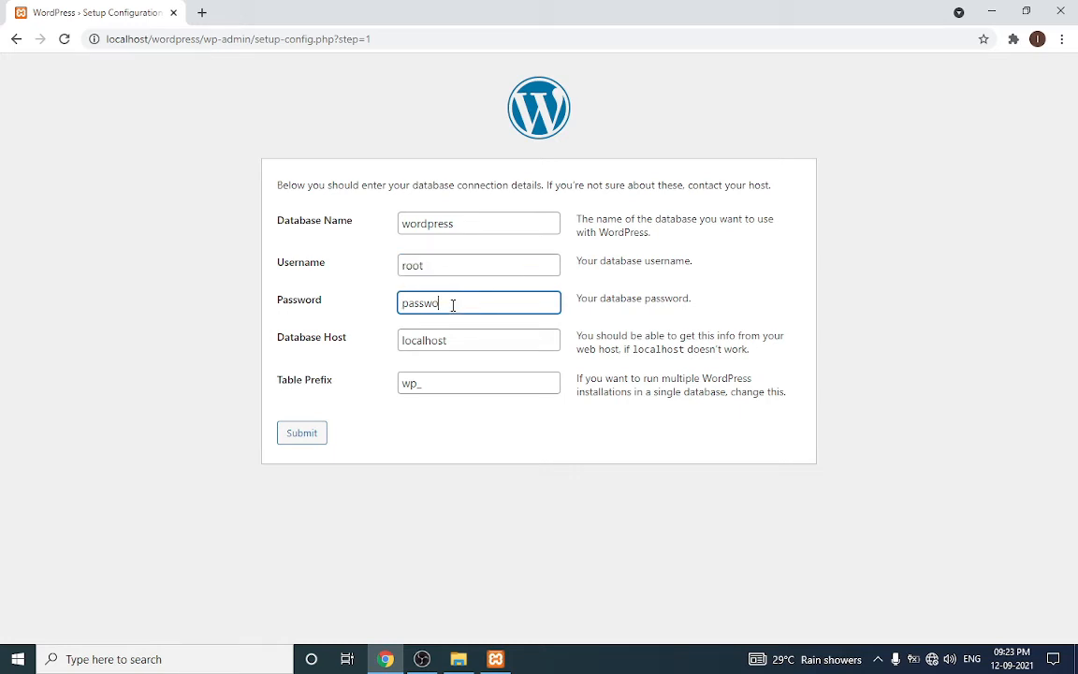
key(BackSpace)
key(BackSpace)
key(BackSpace)
key(BackSpace)
key(BackSpace)
key(BackSpace)
click(286, 438)
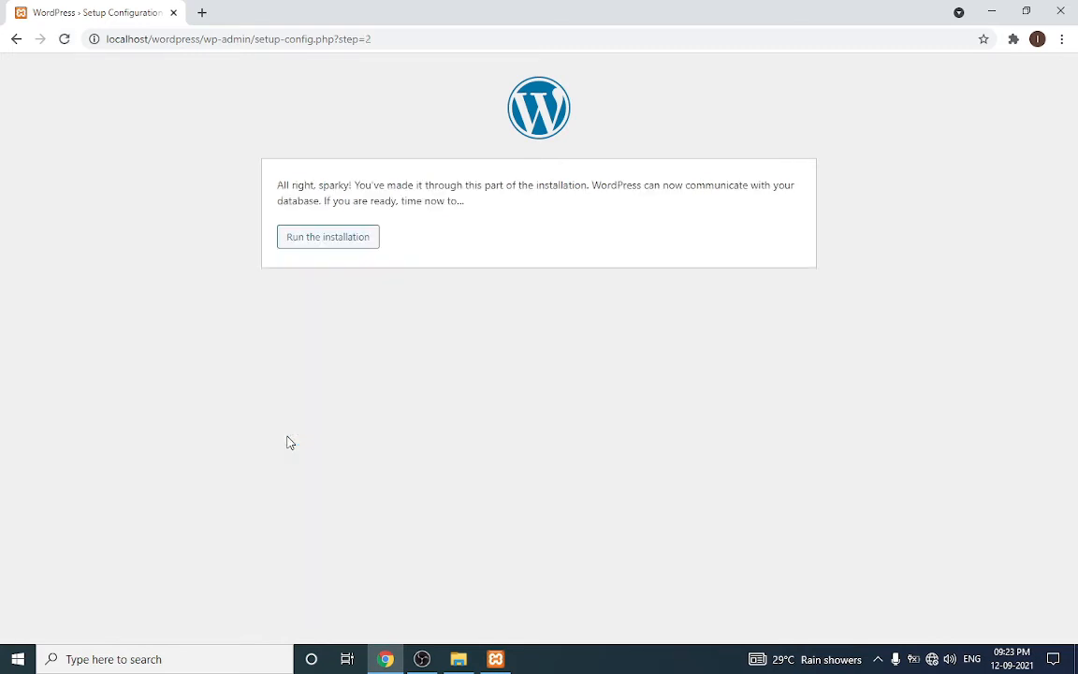
Start the installation with site title 'wordpress' and admin username 'admin'
click(285, 241)
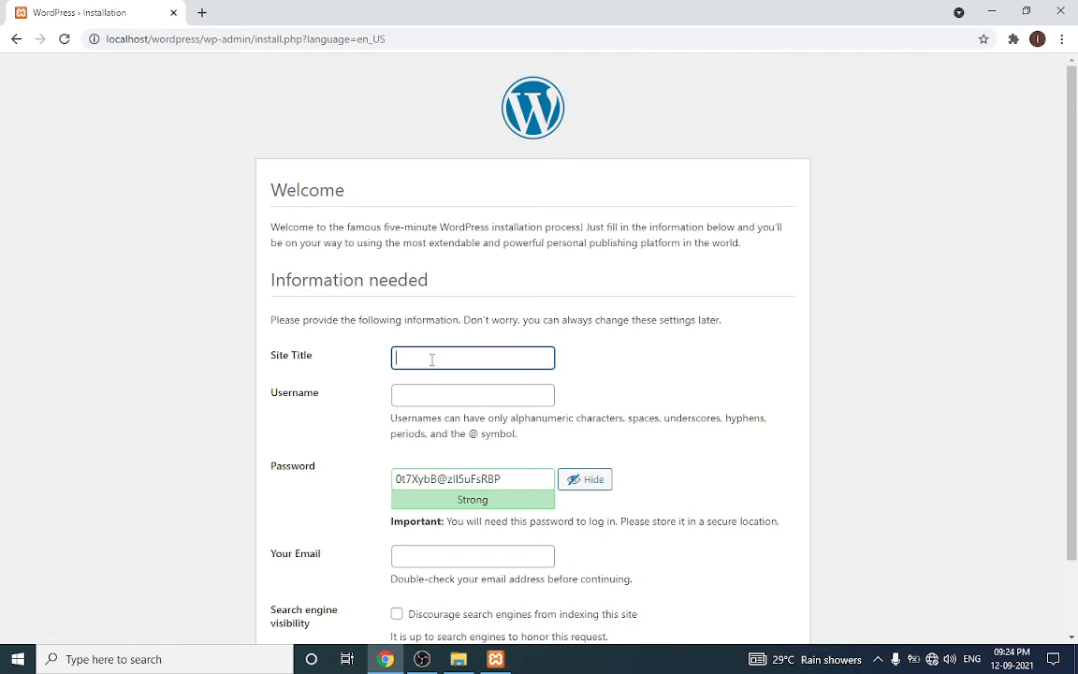
text(wordpress)
click(453, 397)
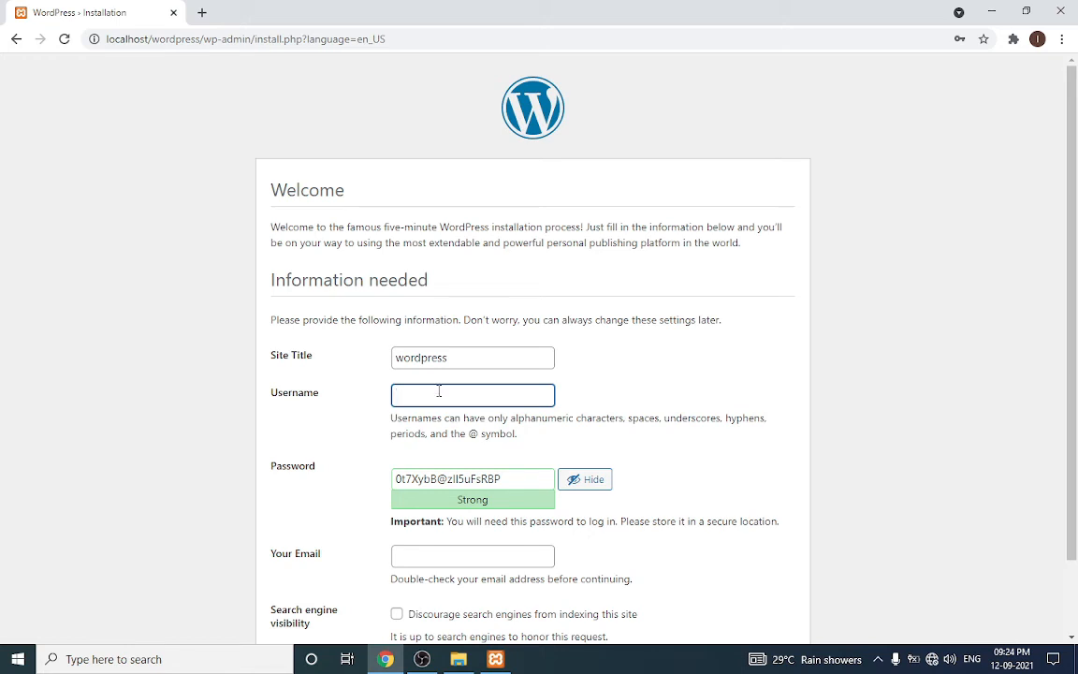
text(admin)
Replace the generated password with a confirmed weak password, add the admin e-mail, and install
drag(524, 478, 384, 496)
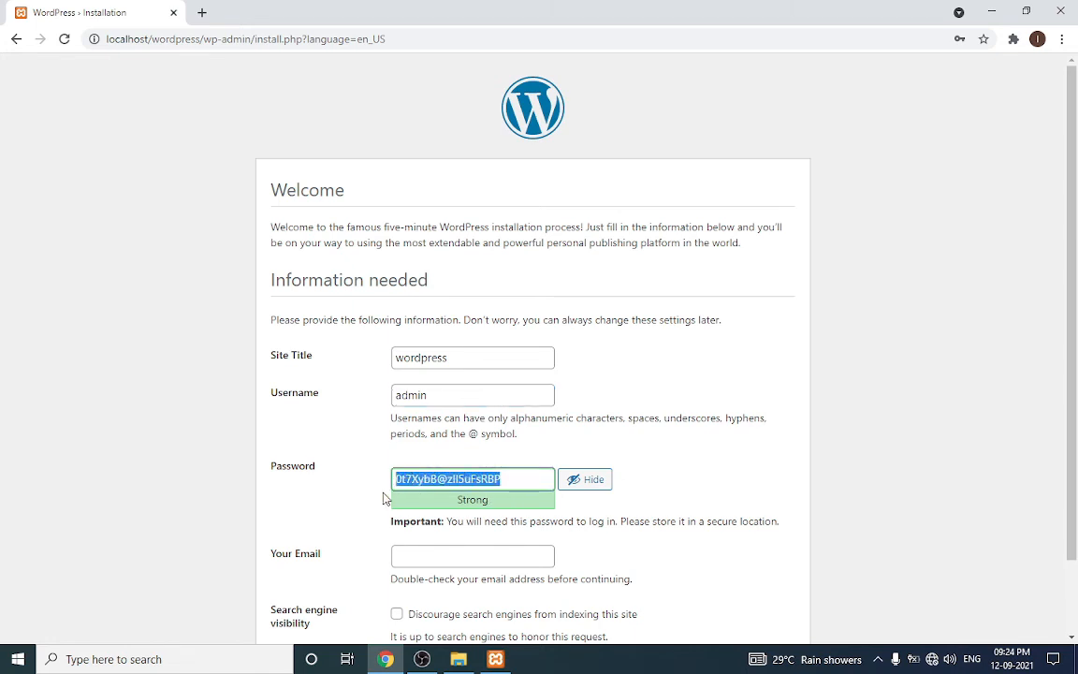
key(BackSpace)
text(a)
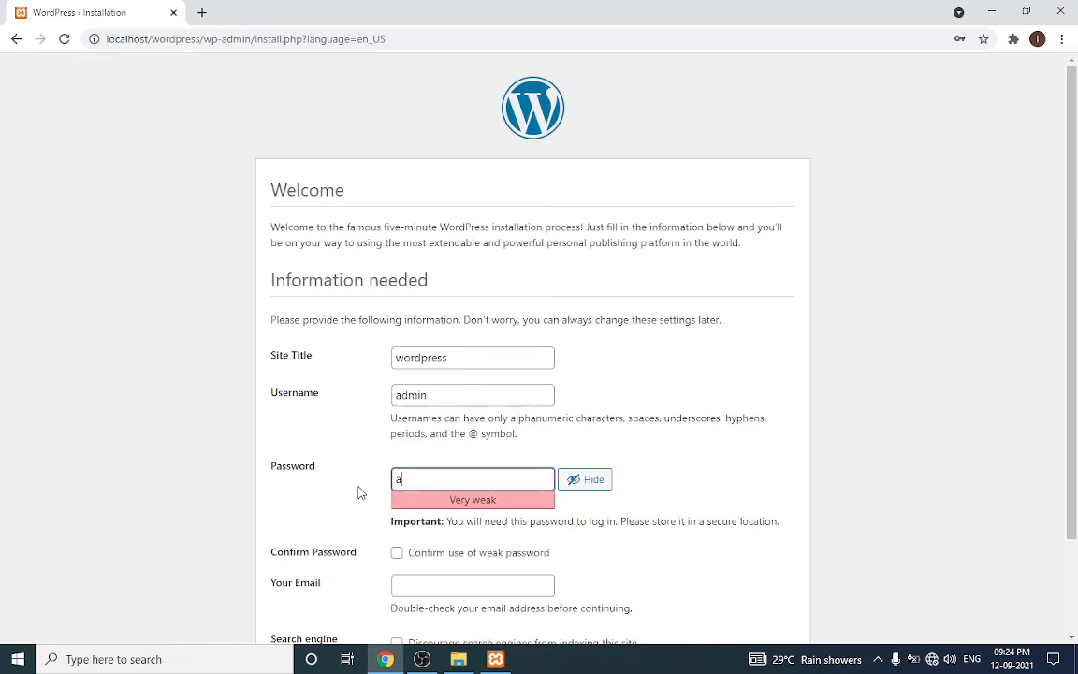
text(dmin)
scroll(367, 491, down, 1)
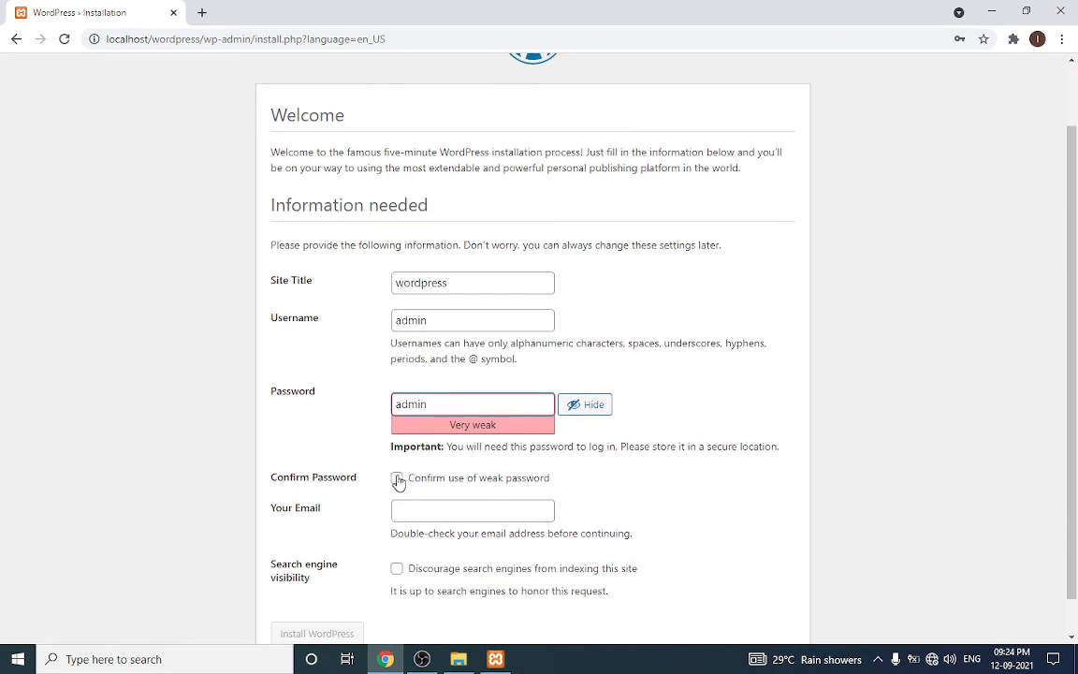
click(399, 478)
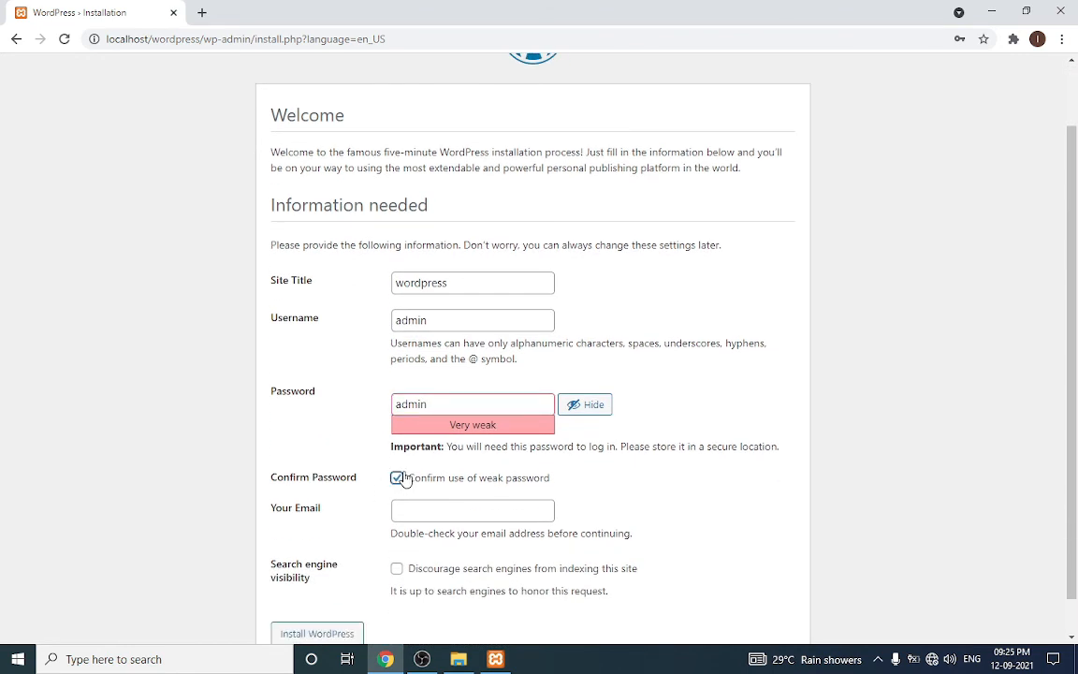
click(425, 505)
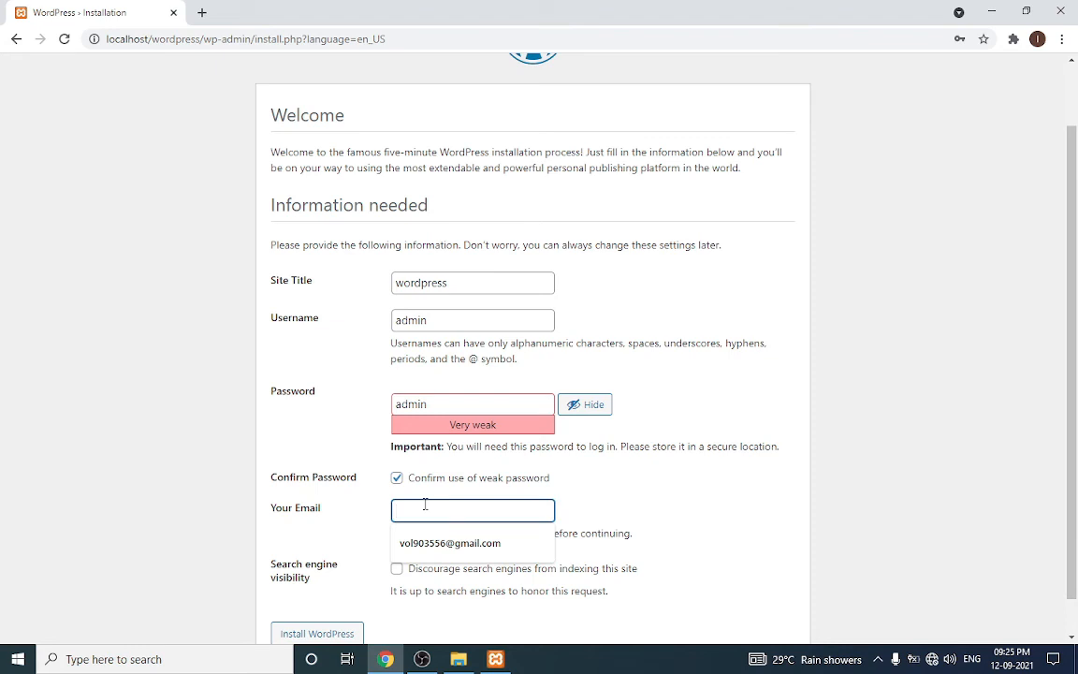
click(428, 543)
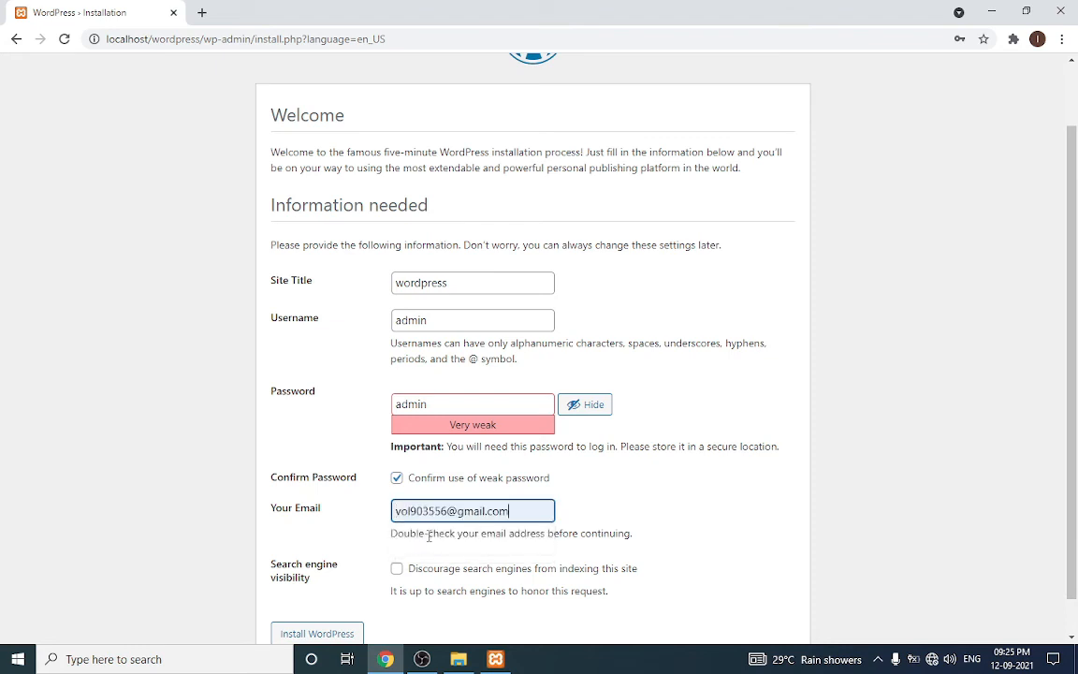
scroll(356, 573, down, 1)
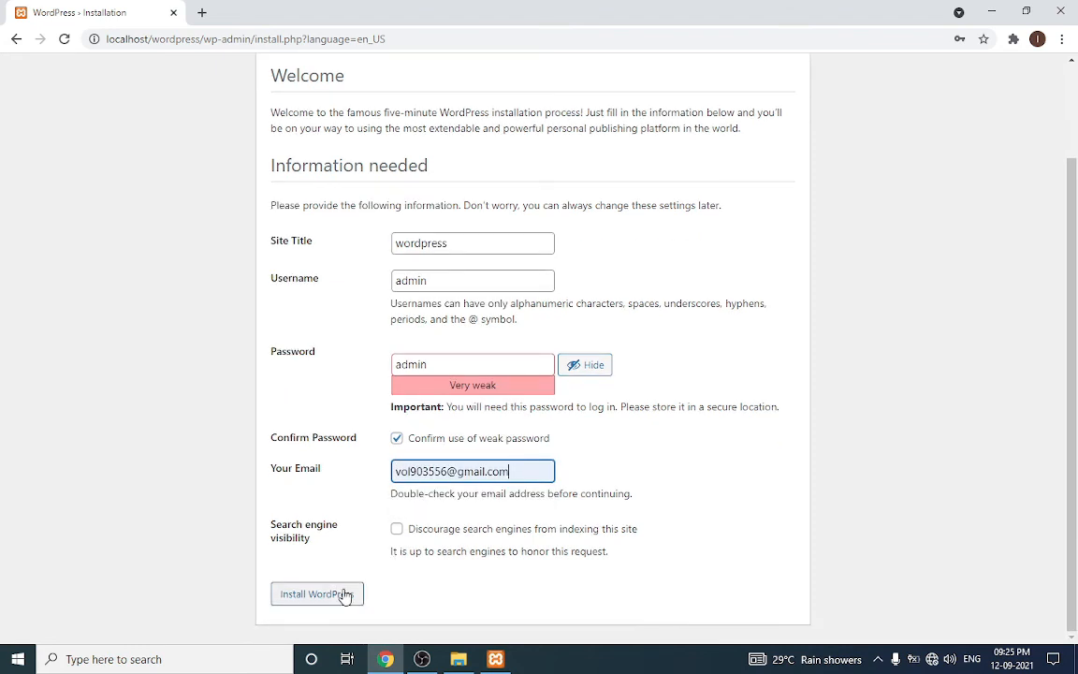
click(345, 596)
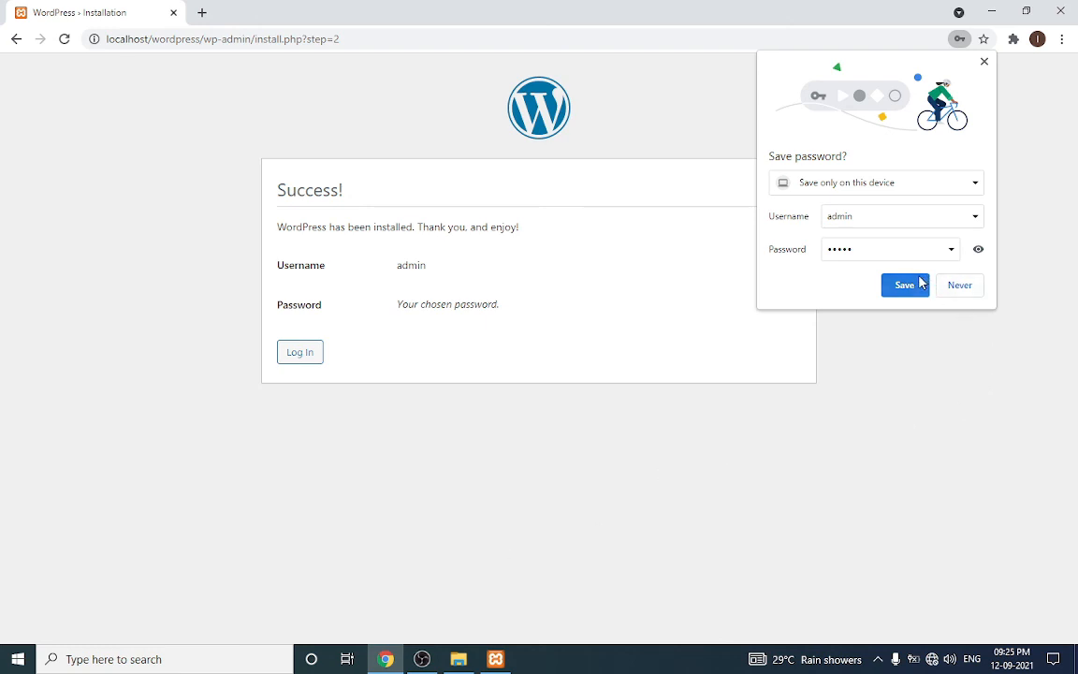
Save the admin login in Chrome, then sign in at wp-login.php with the autofilled credentials
click(907, 287)
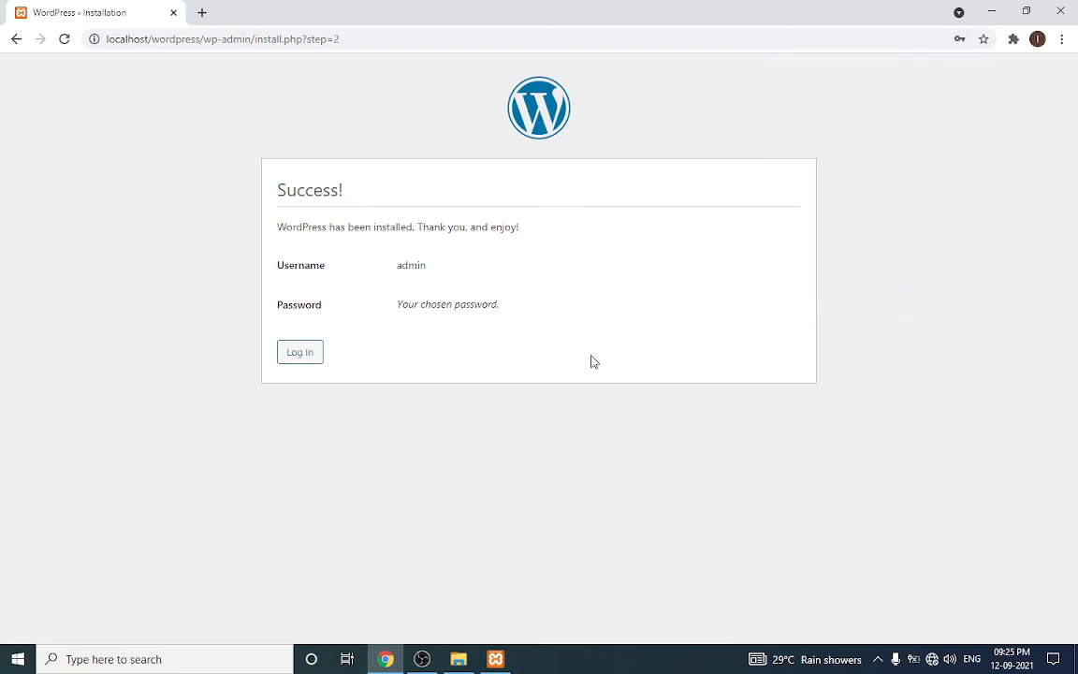
click(299, 352)
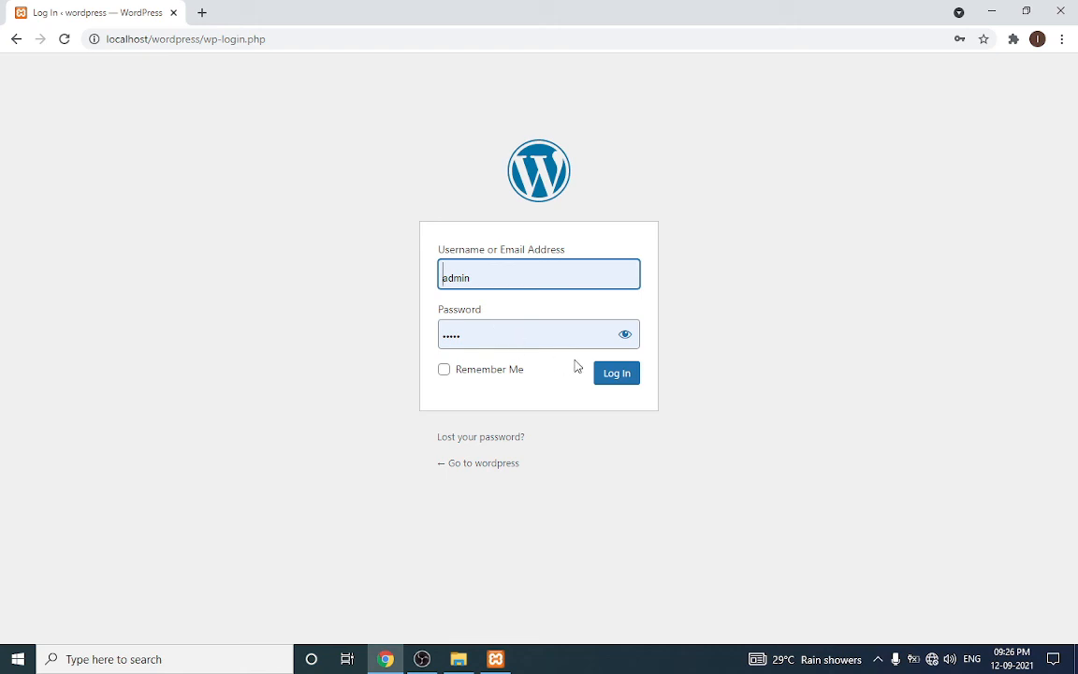
click(609, 376)
click(610, 375)
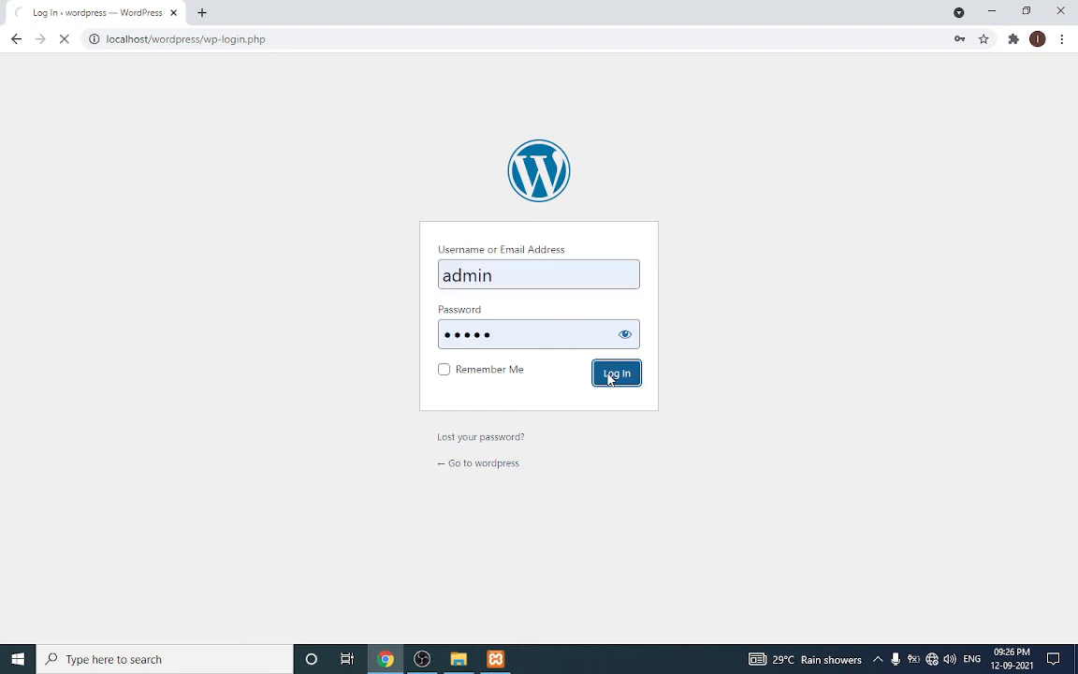